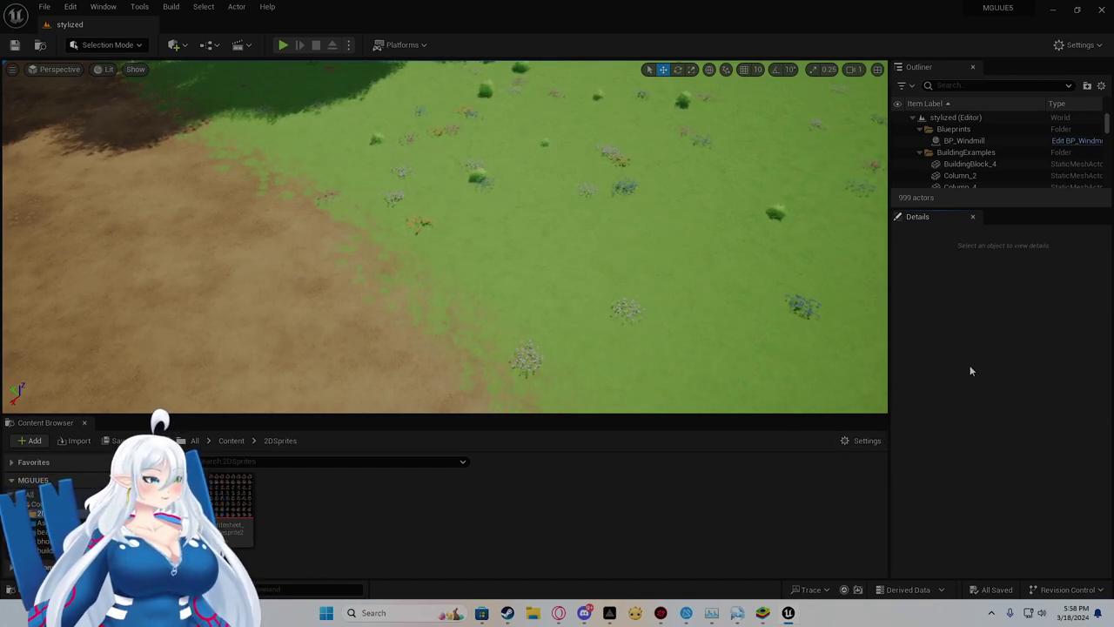
- Look over the stylized level around the dirt road, the wooden house and the dark statue
mouse_move(445, 236)
right_down()
mouse_move(445, 130)
mouse_move(322, 140)
mouse_move(470, 140)
mouse_move(436, 233)
mouse_move(483, 233)
mouse_move(438, 233)
right_up()
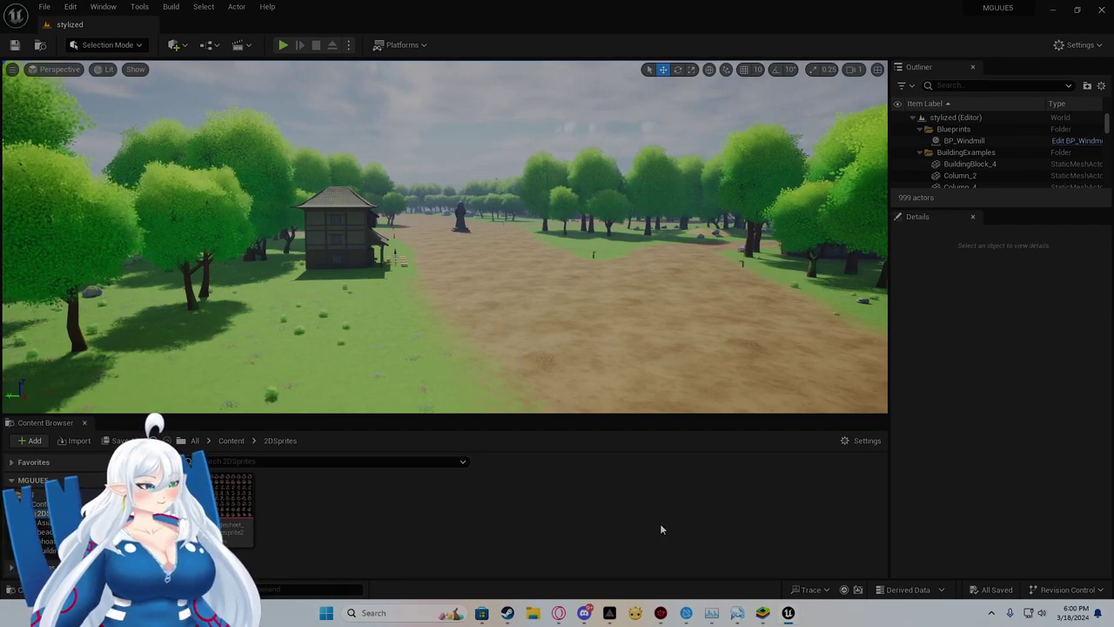
right_drag(610, 330, 705, 300)
right_drag(775, 389, 610, 388)
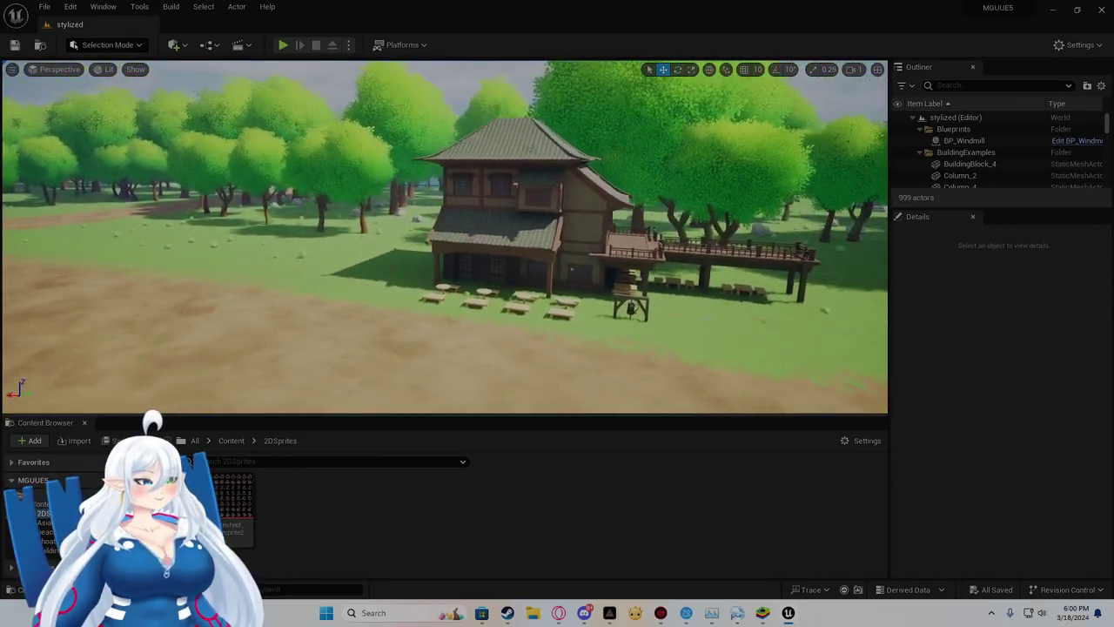
right_drag(609, 388, 679, 388)
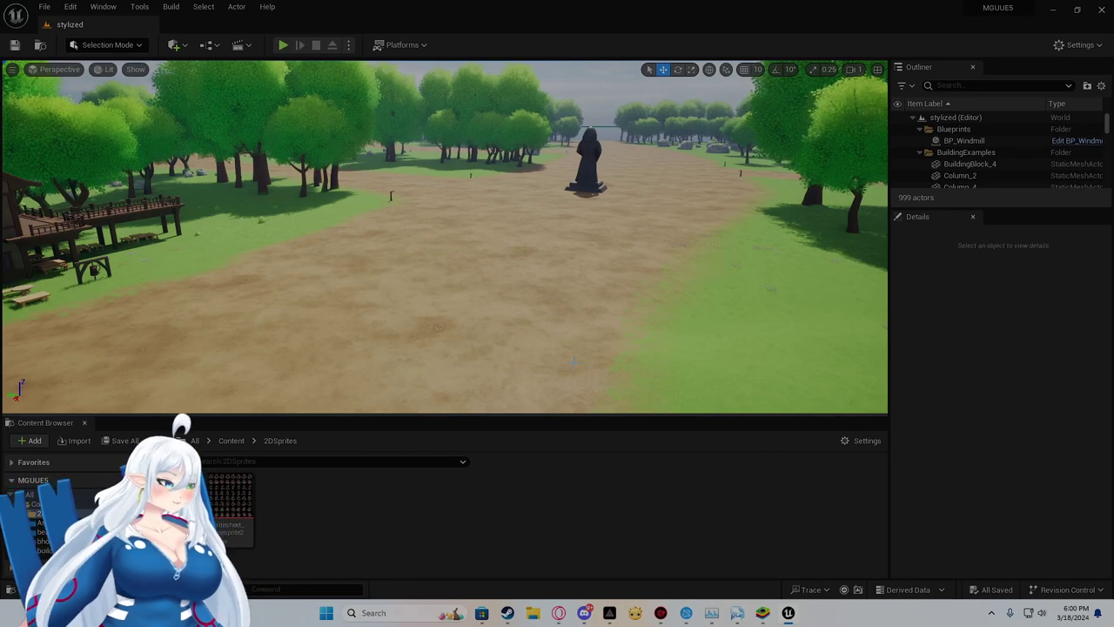
- Switch to Discord and review the Monster Girl Utopia news posts on the Slime Girl's third evolution and Felo's encounter sketch, plus the channel list
click(584, 613)
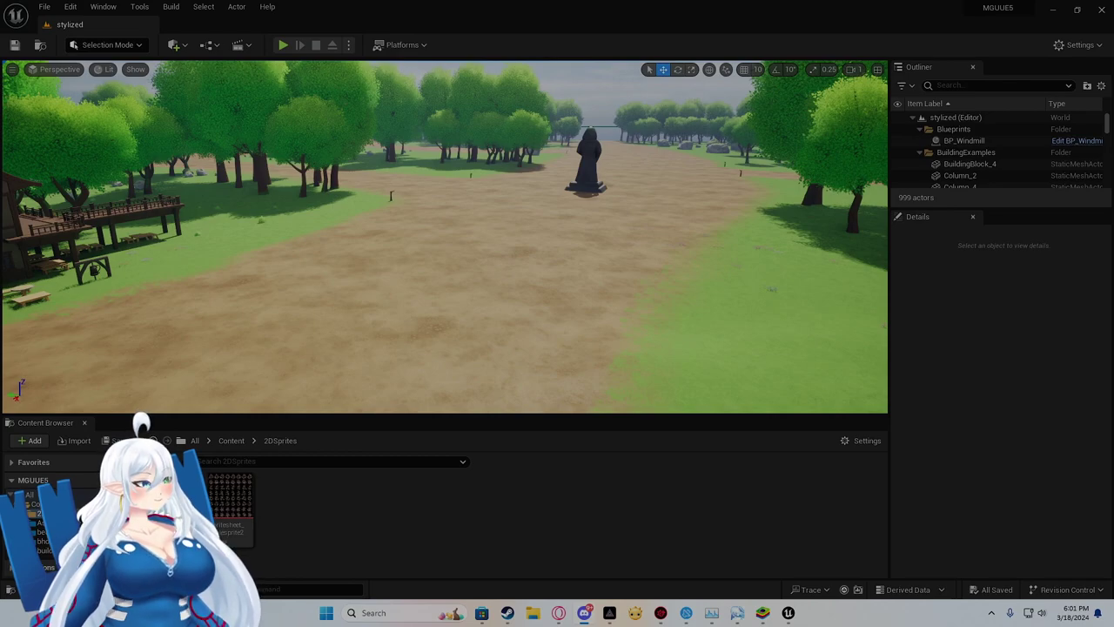
drag(1113, 148, 540, 122)
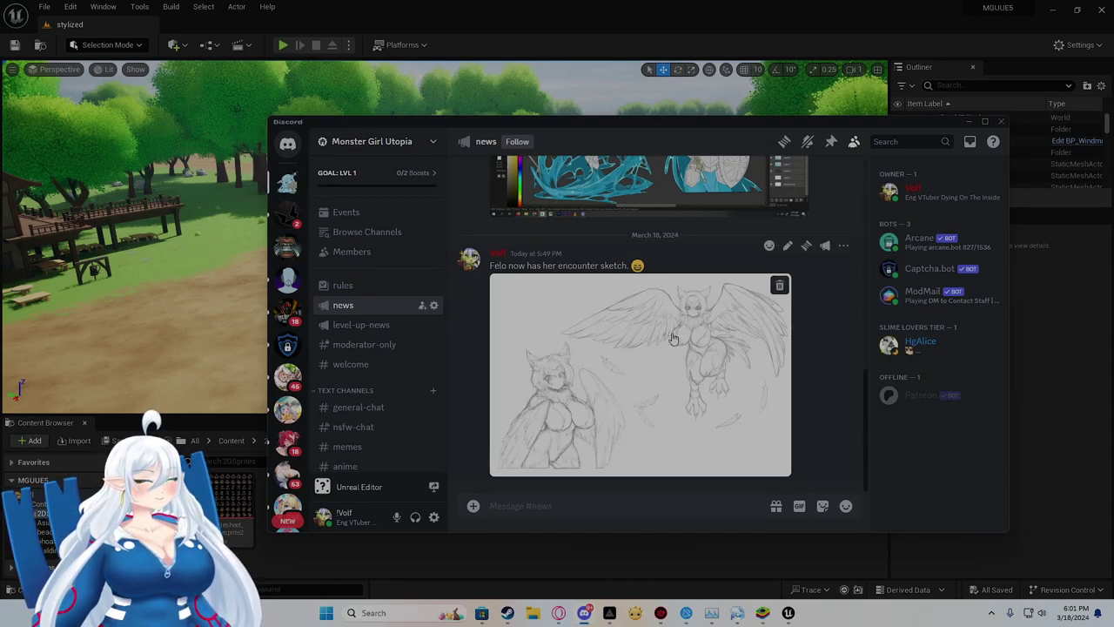
scroll(616, 438, up, 3)
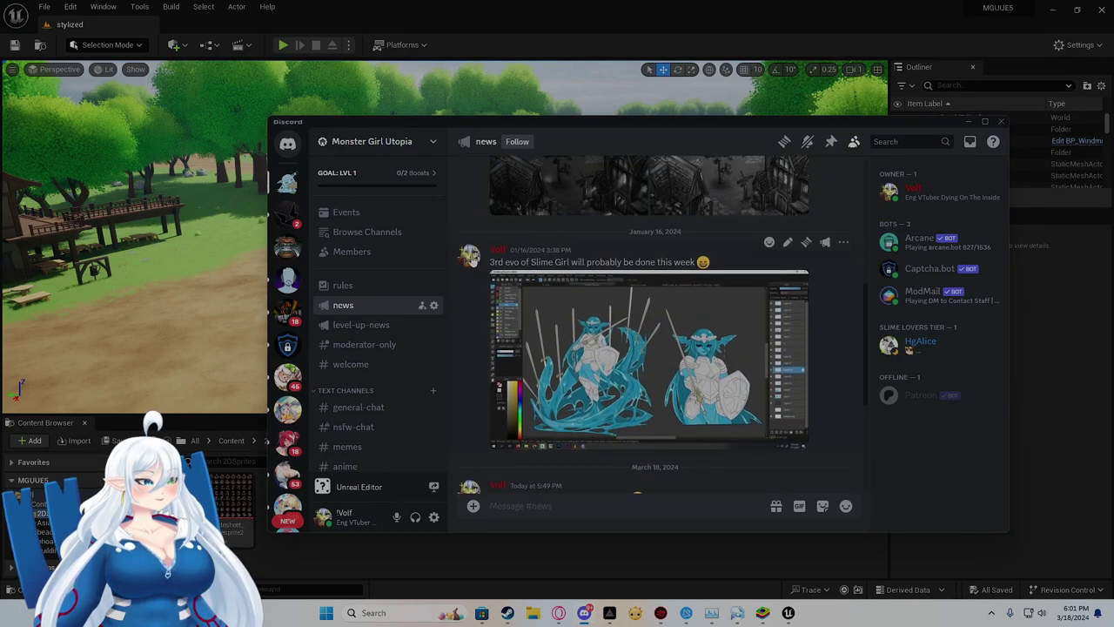
drag(512, 252, 542, 253)
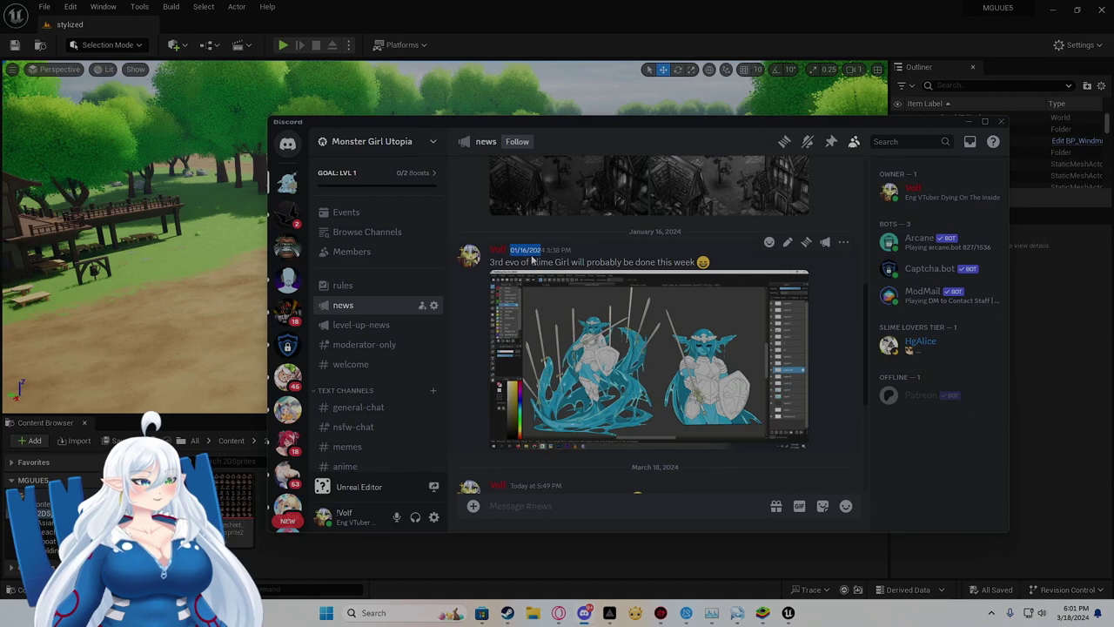
click(533, 257)
double_click(536, 250)
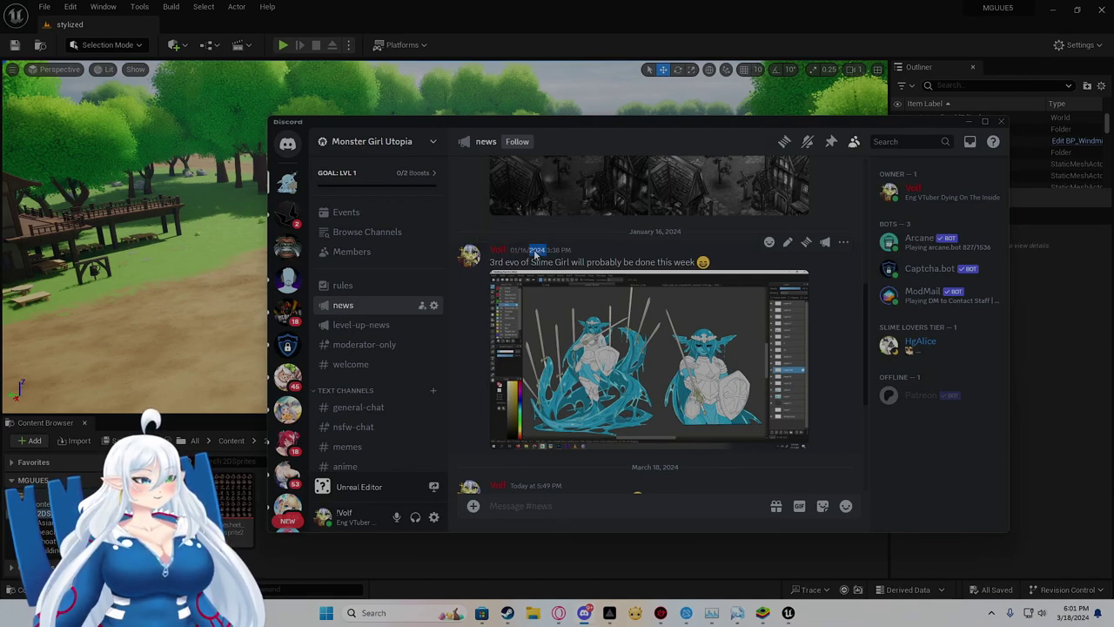
scroll(623, 292, down, 3)
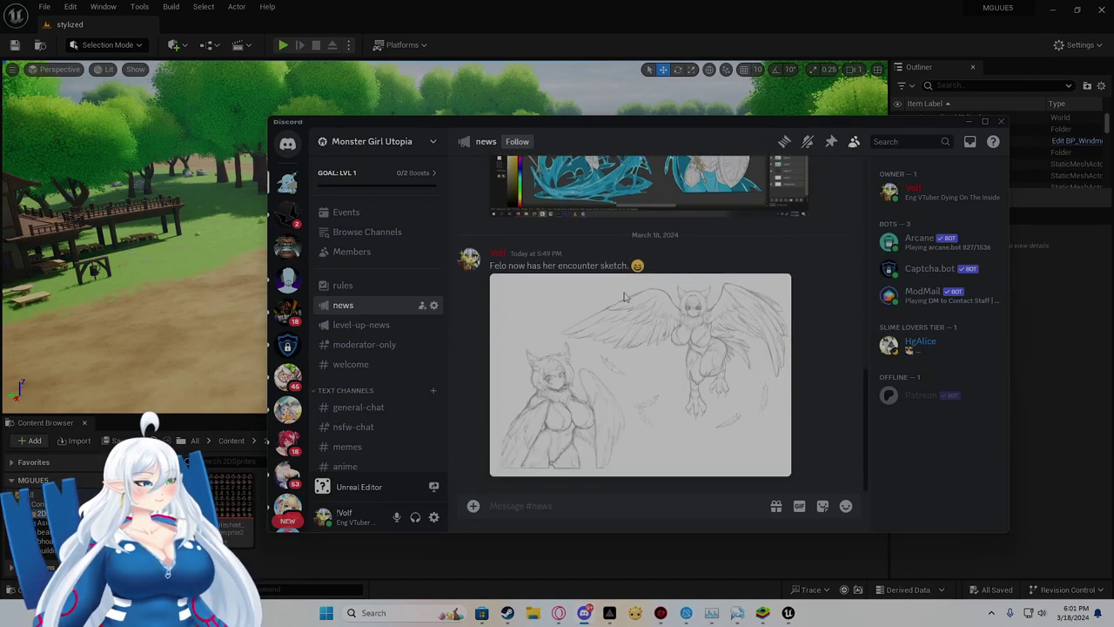
scroll(393, 407, down, 2)
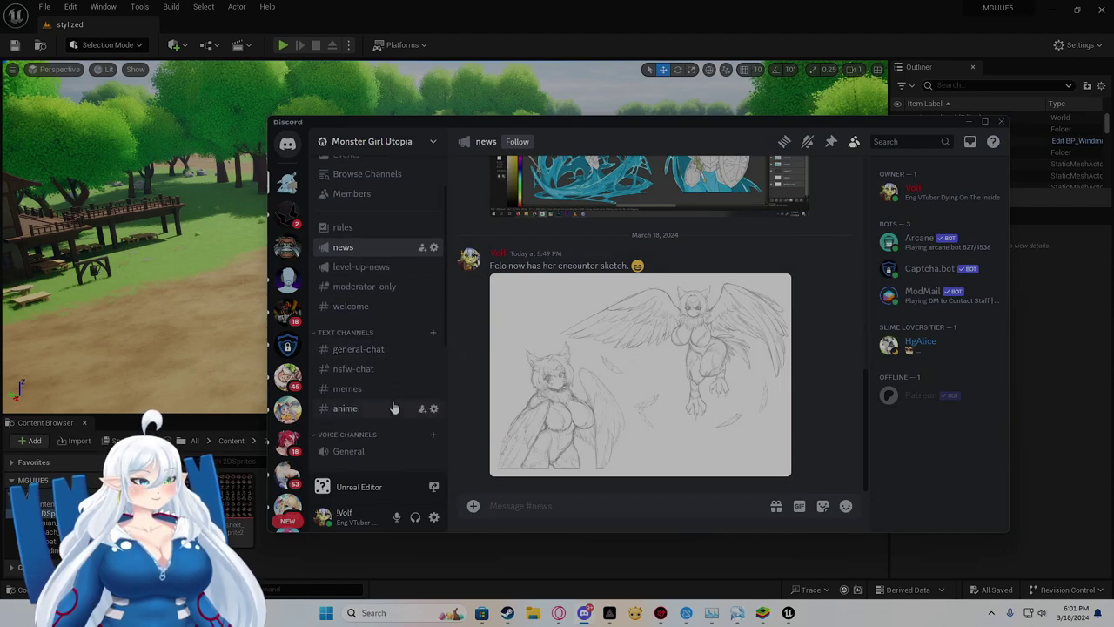
scroll(411, 399, down, 5)
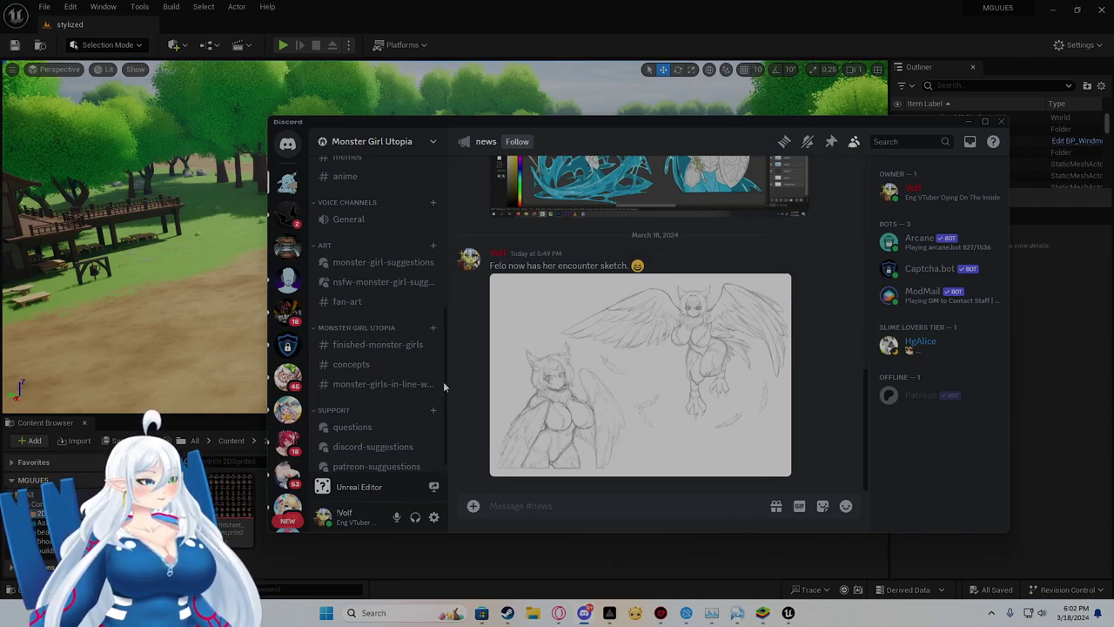
scroll(383, 444, down, 1)
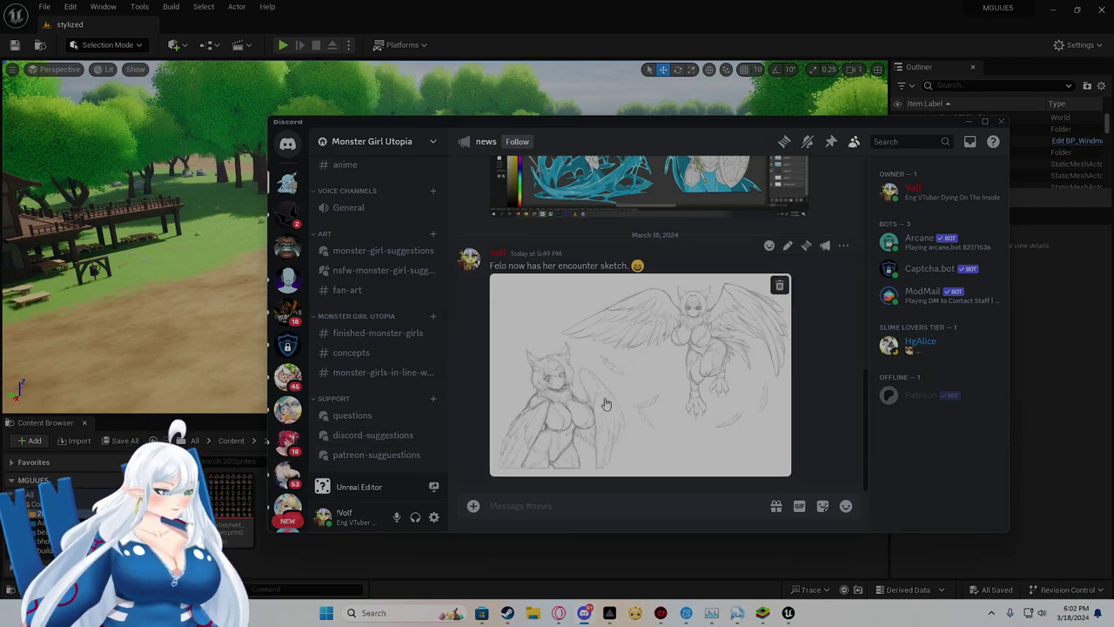
- Move the Discord window off the edge of the screen and return to the Unreal Editor
drag(798, 121, 1113, 178)
drag(879, 178, 1101, 165)
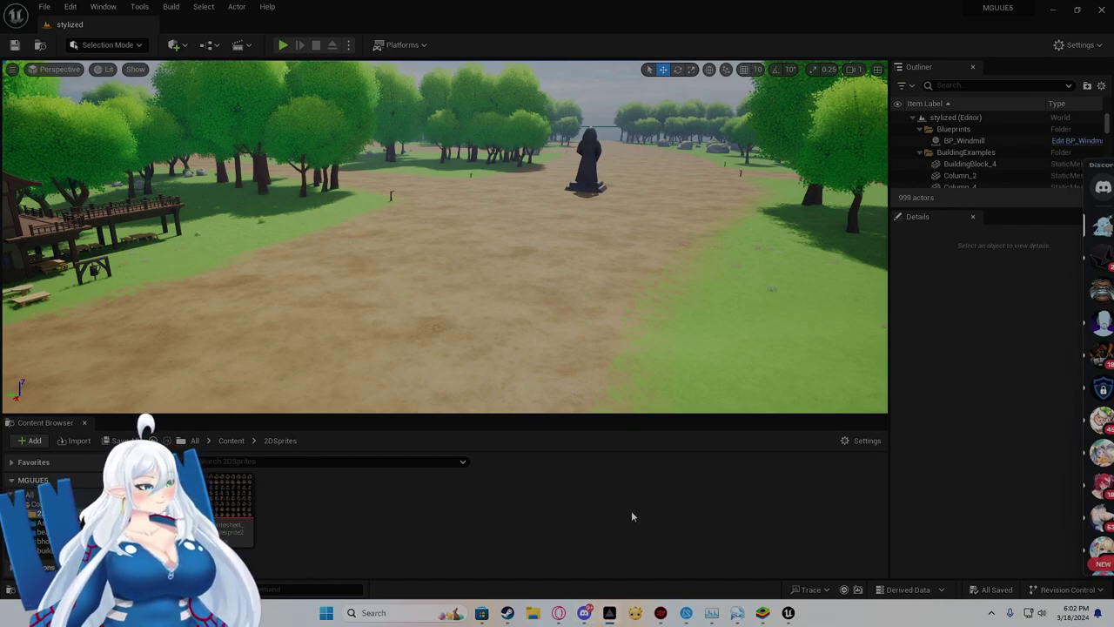
click(896, 446)
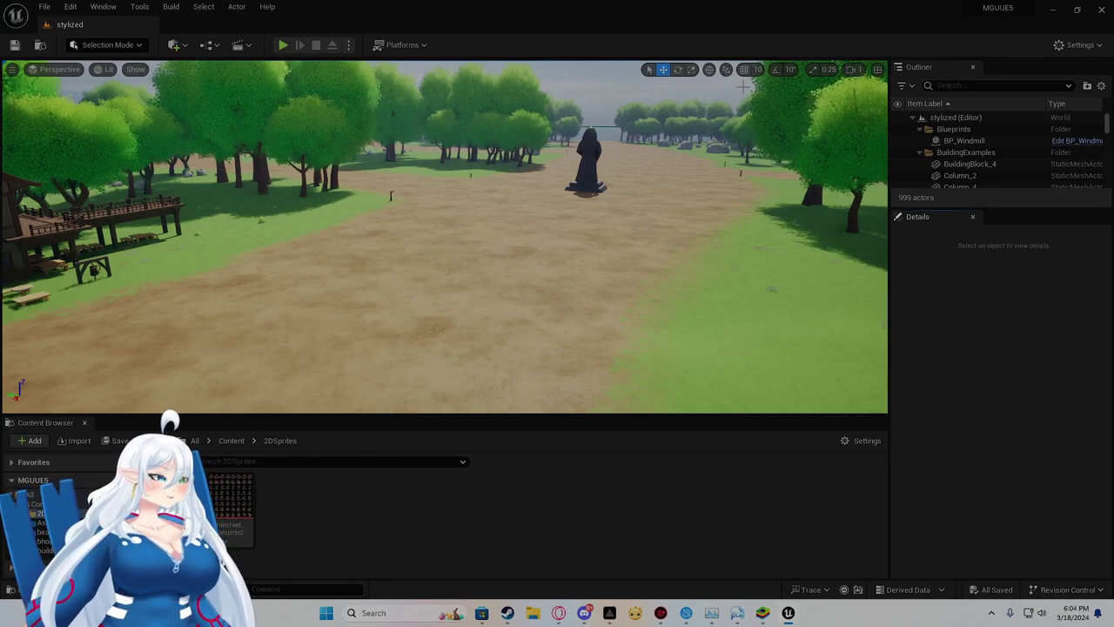
- Play the level in the editor despite the Blueprint compilation errors and run the character around the dirt road, wooden house and meadow
click(283, 44)
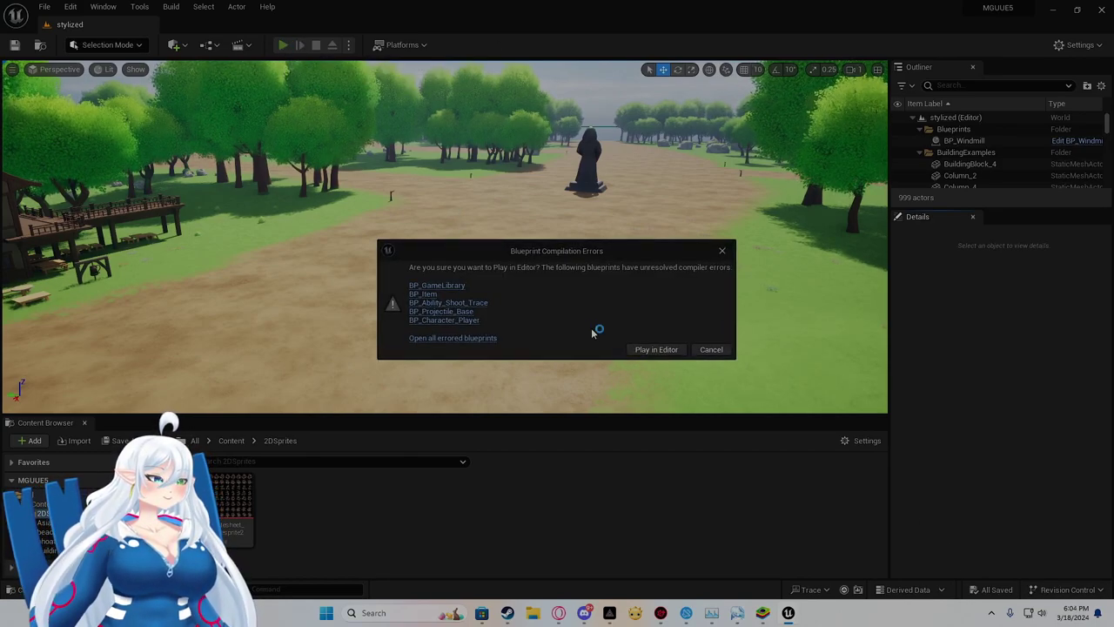
click(639, 350)
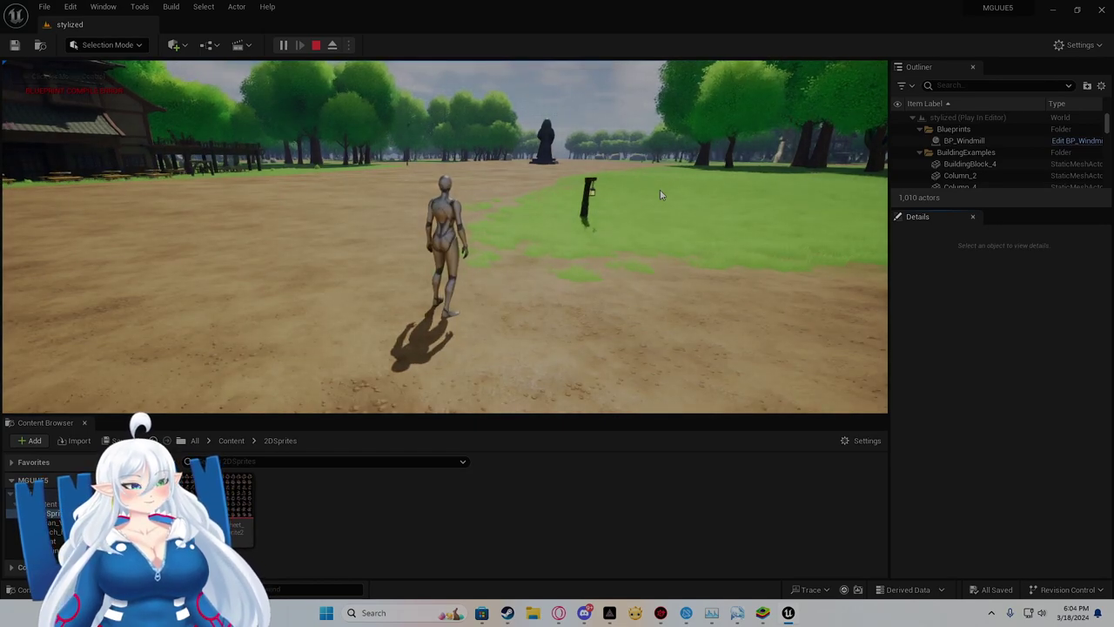
click(617, 217)
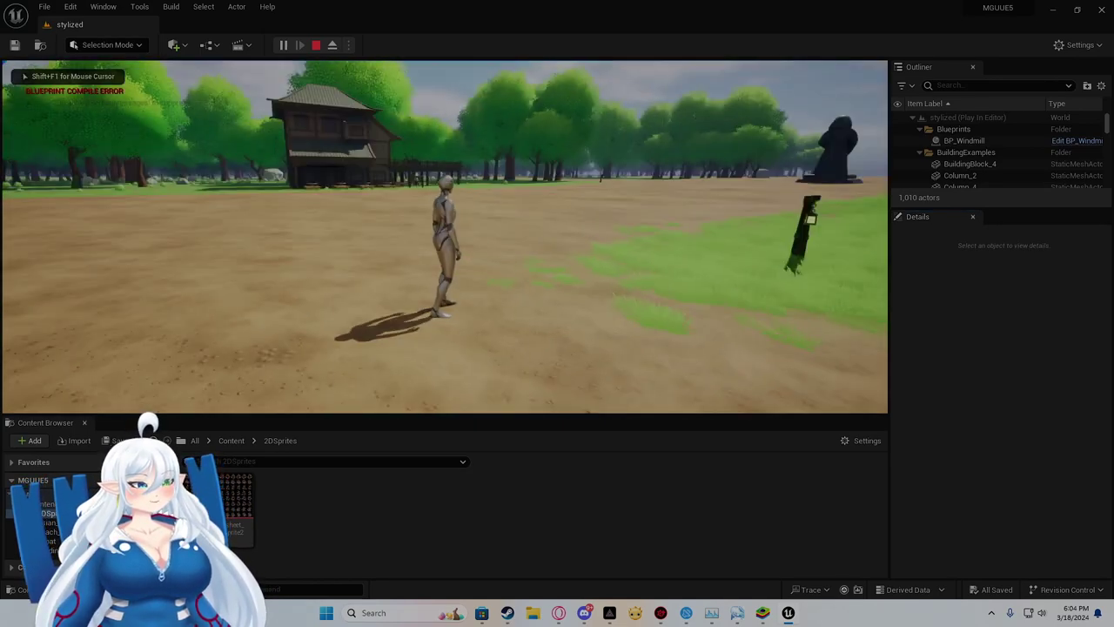
key(w)
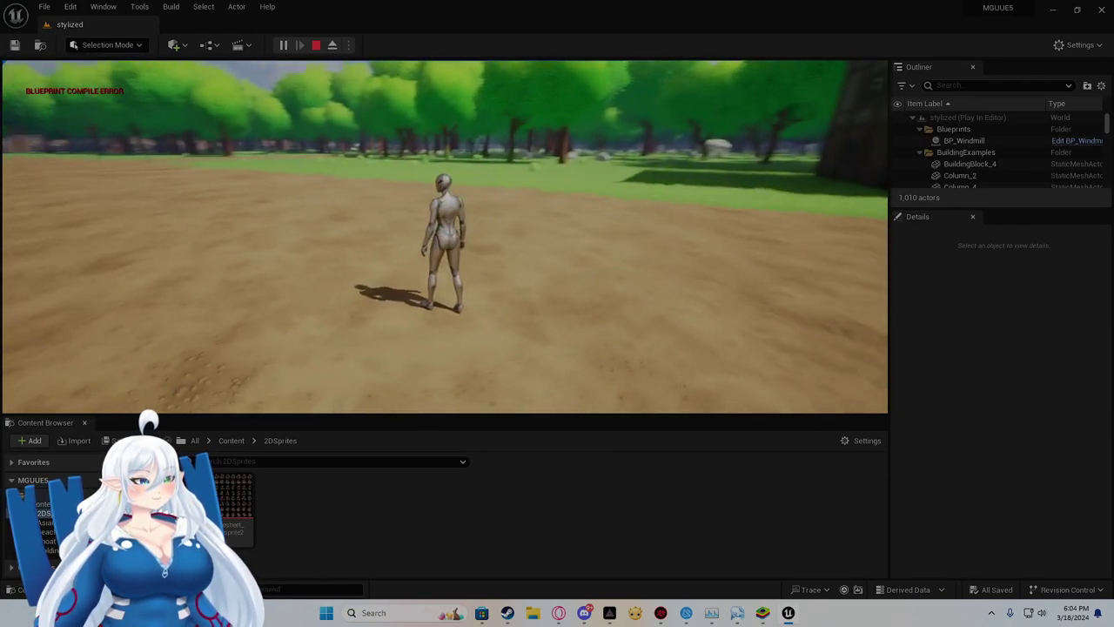
key(w)
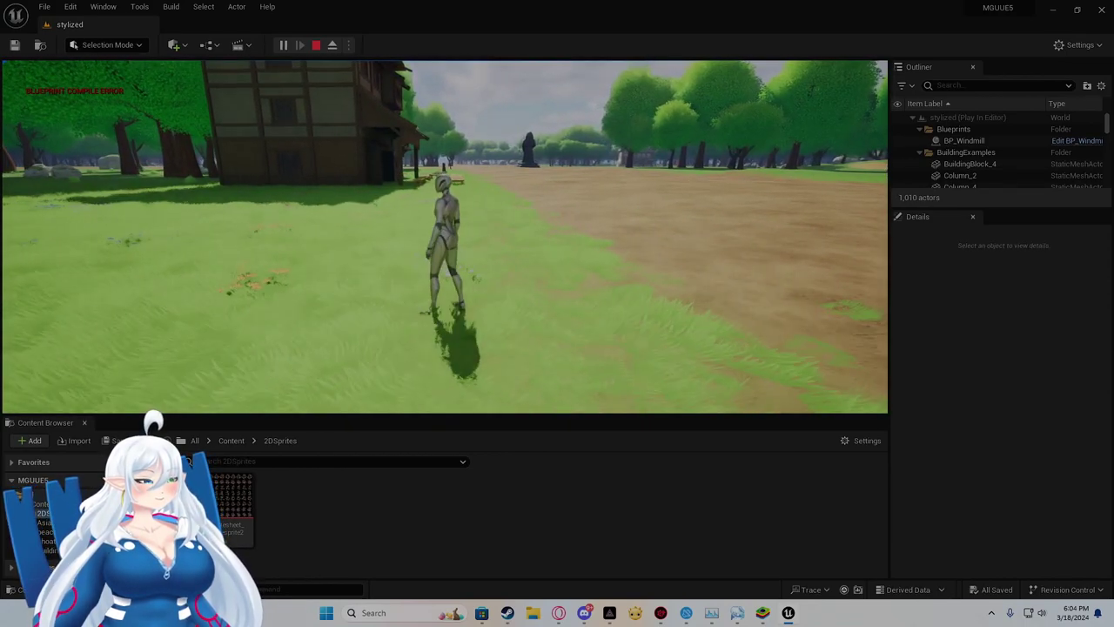
key(a)
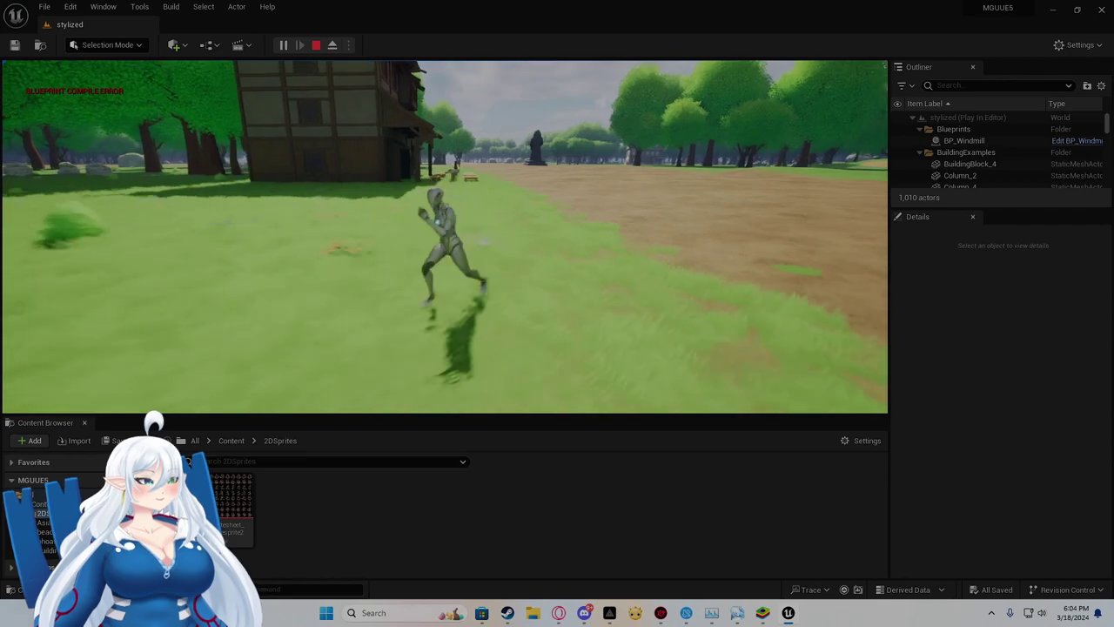
key(w)
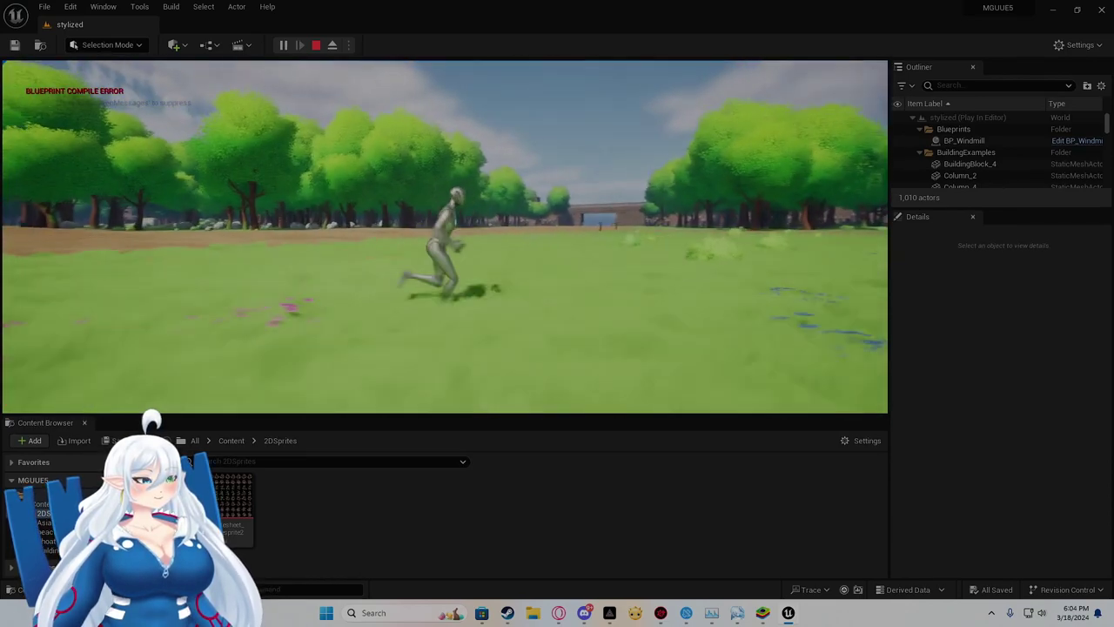
- Release the mouse from the running game and exit the tray utility that shares screen captures between computers
key(shift+F1)
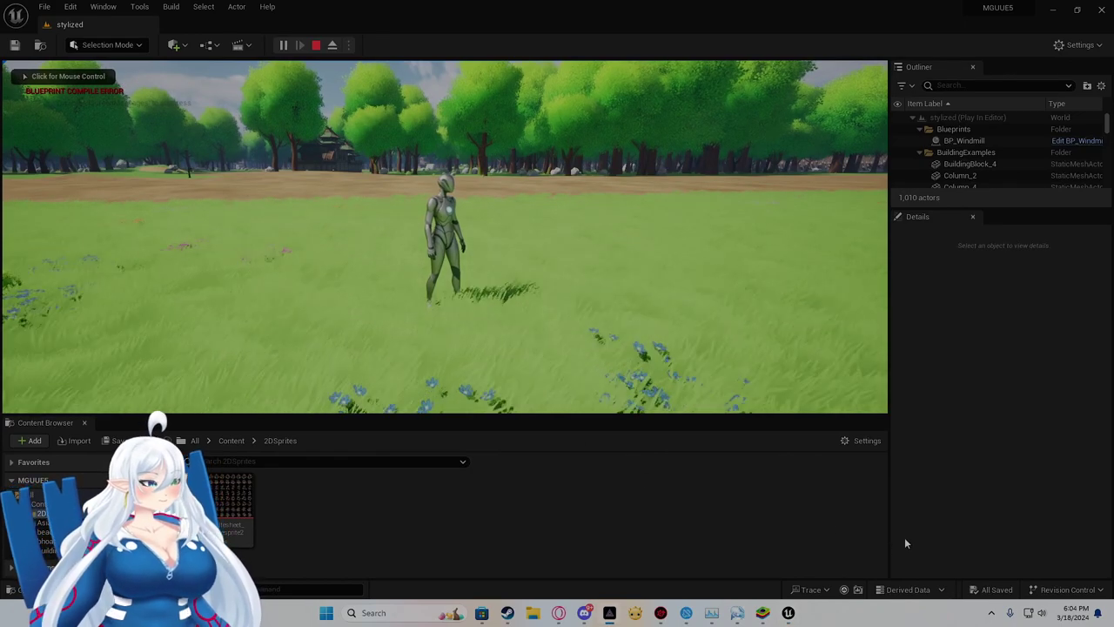
click(991, 613)
right_click(993, 538)
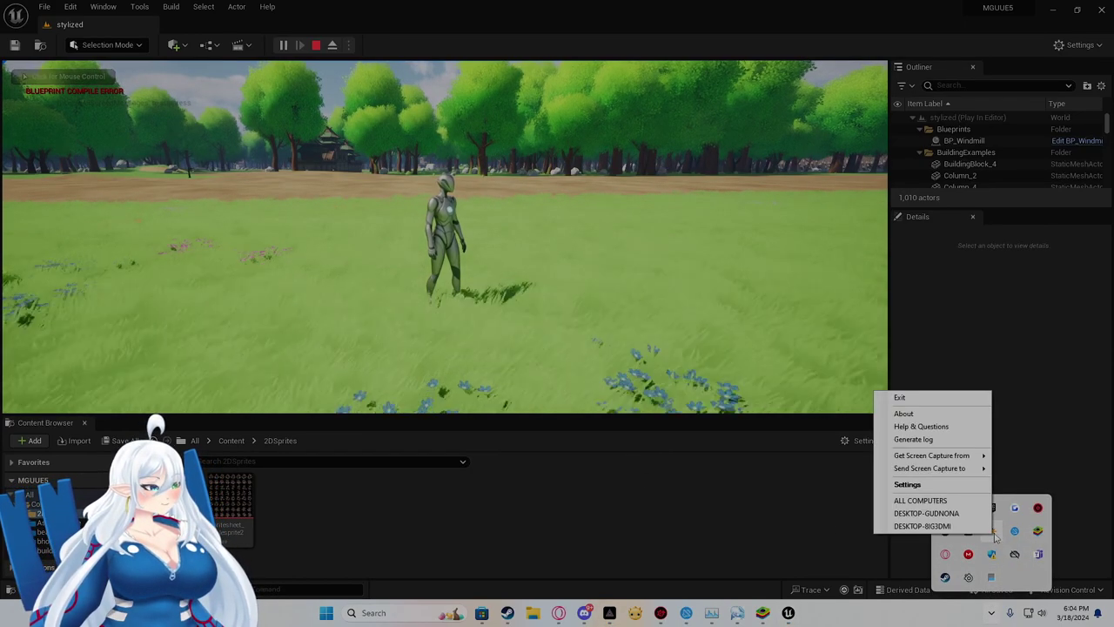
click(914, 398)
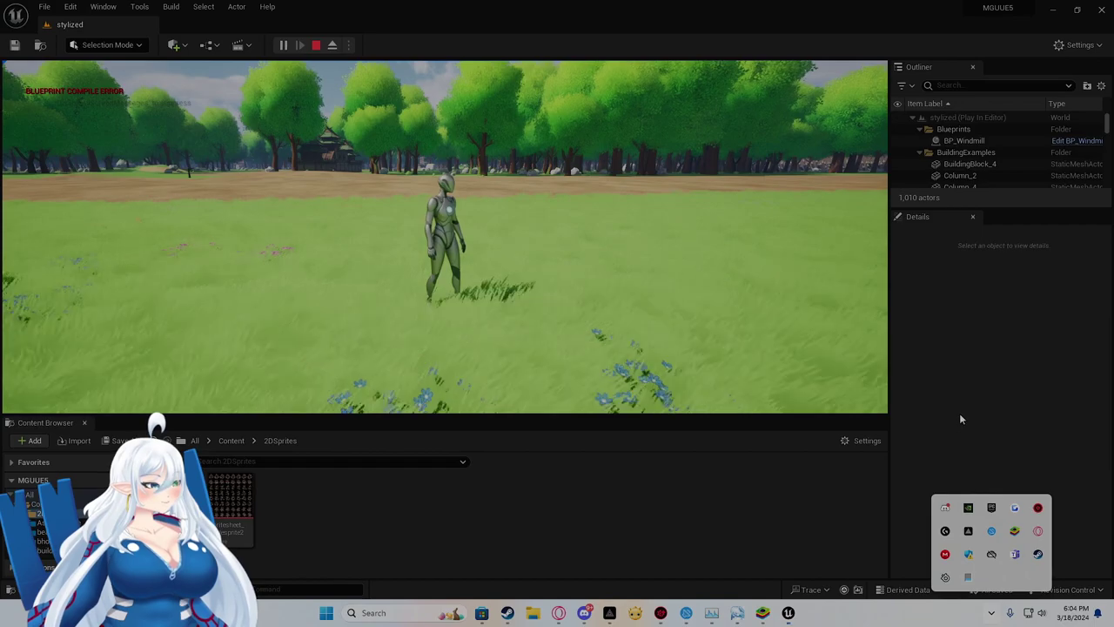
click(942, 412)
- Resume control of the character and run across the meadow into the woods near the wooden house
click(871, 402)
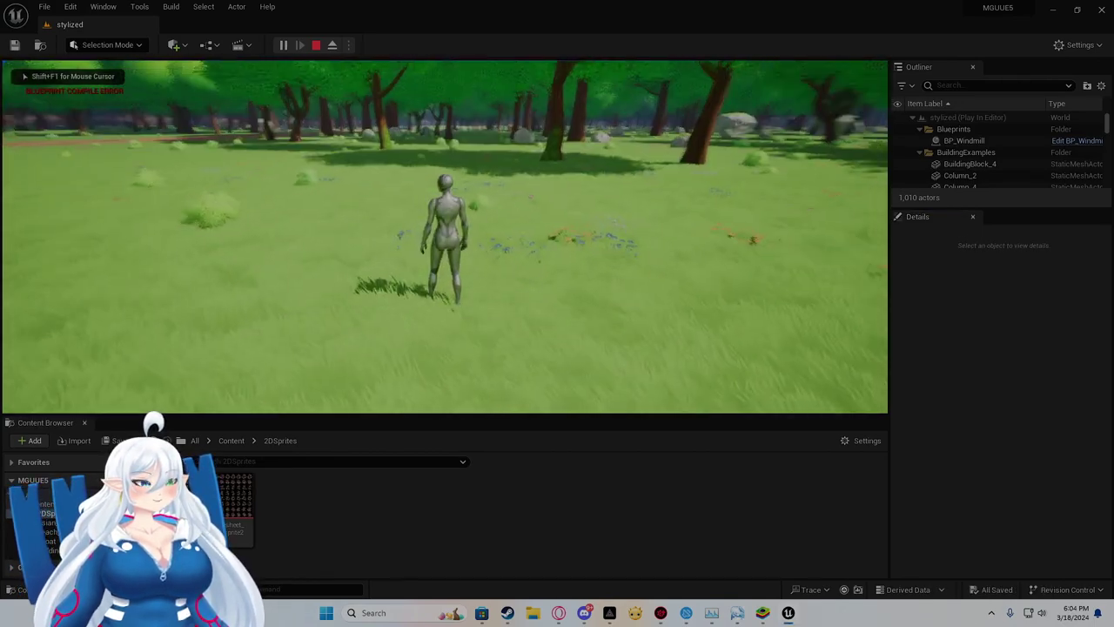
key(w)
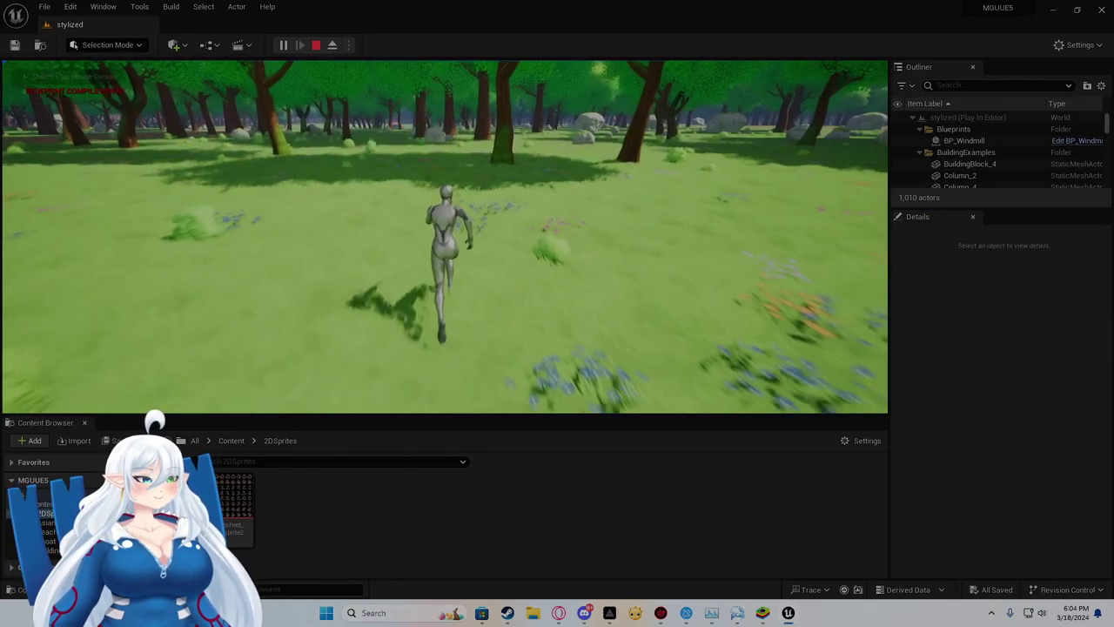
key(a)
key(w)
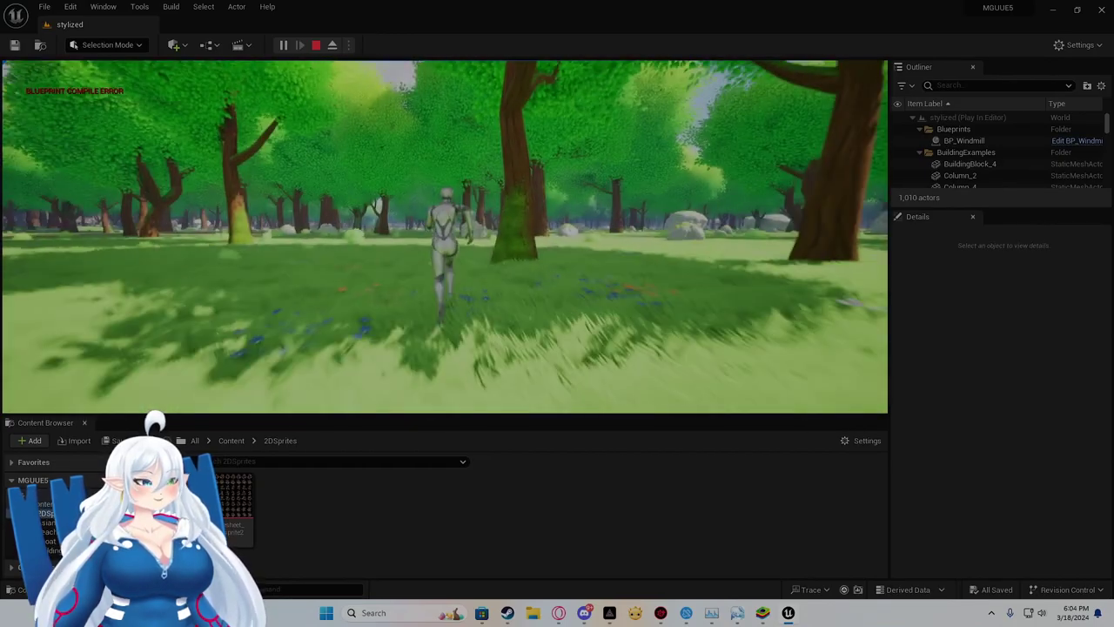
key(a)
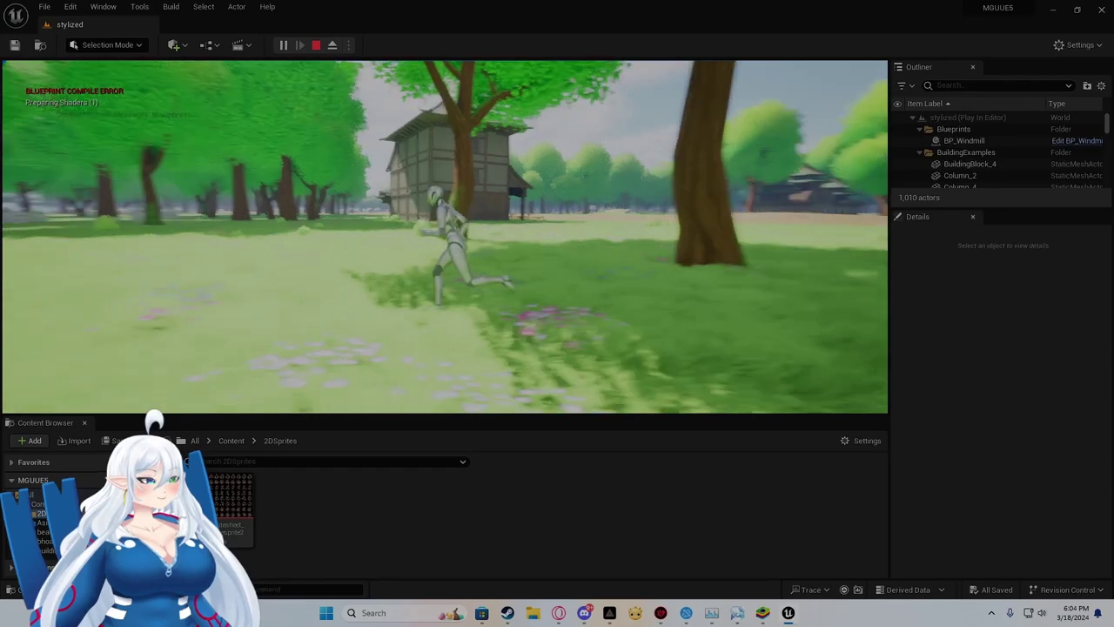
key(w)
key(w)
key(d)
key(w)
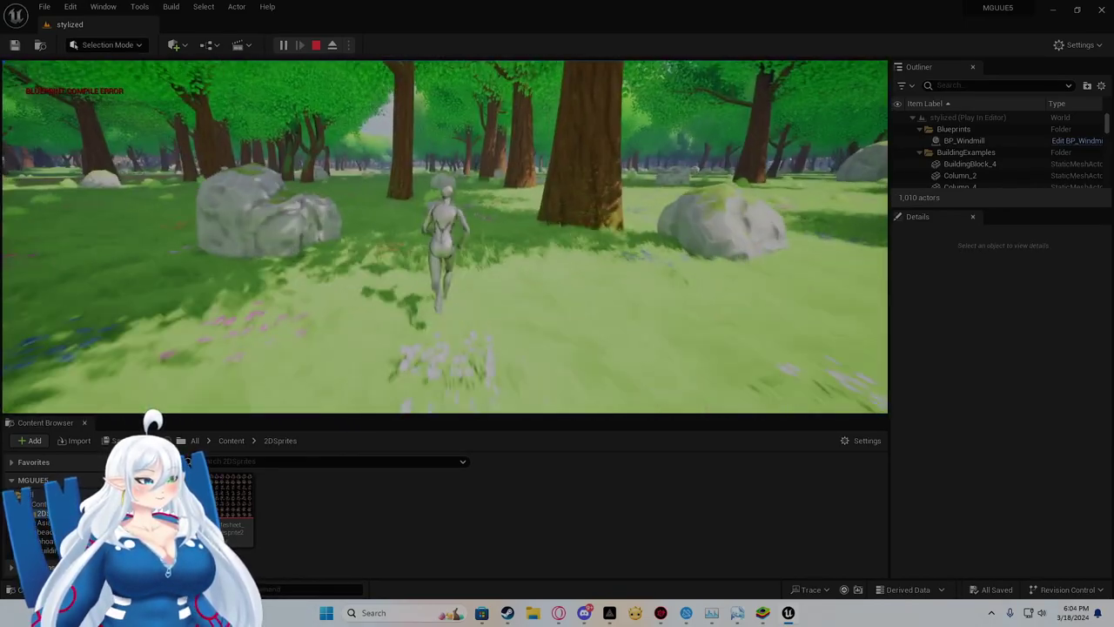
- Run the character on through the forest, past trees and mossy rocks, to the grassy shore of the lake
key(a)
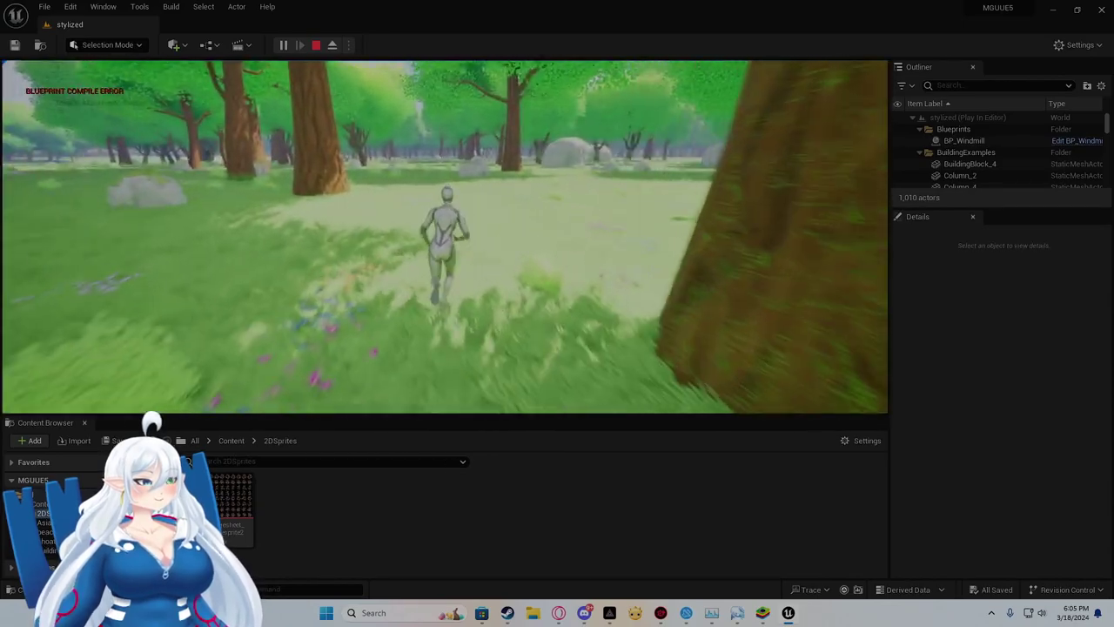
key(w)
key(w)
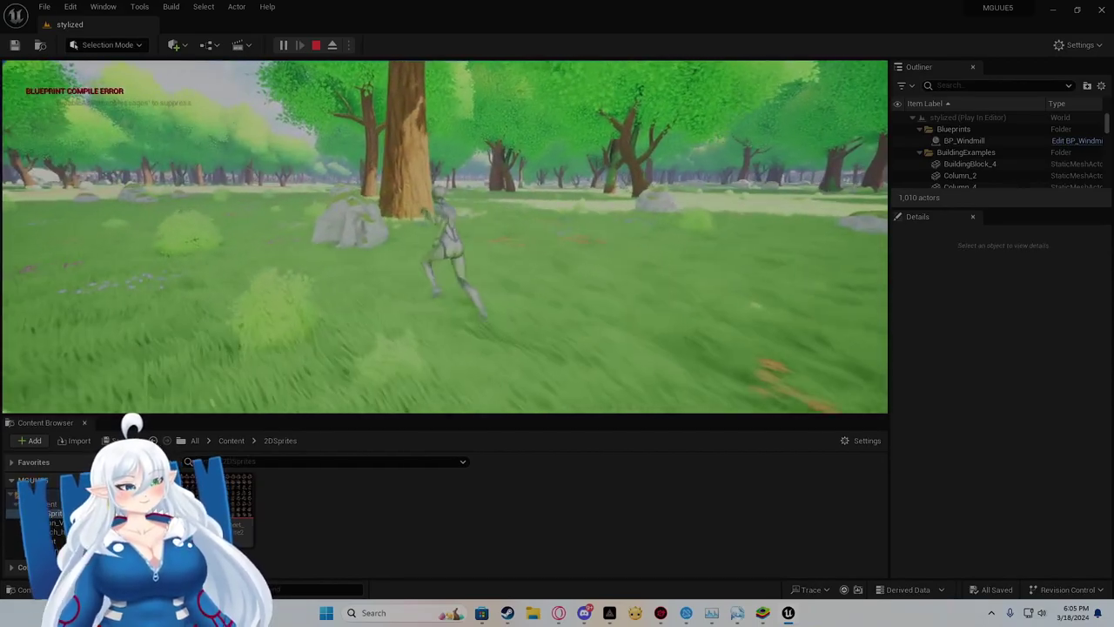
key(w)
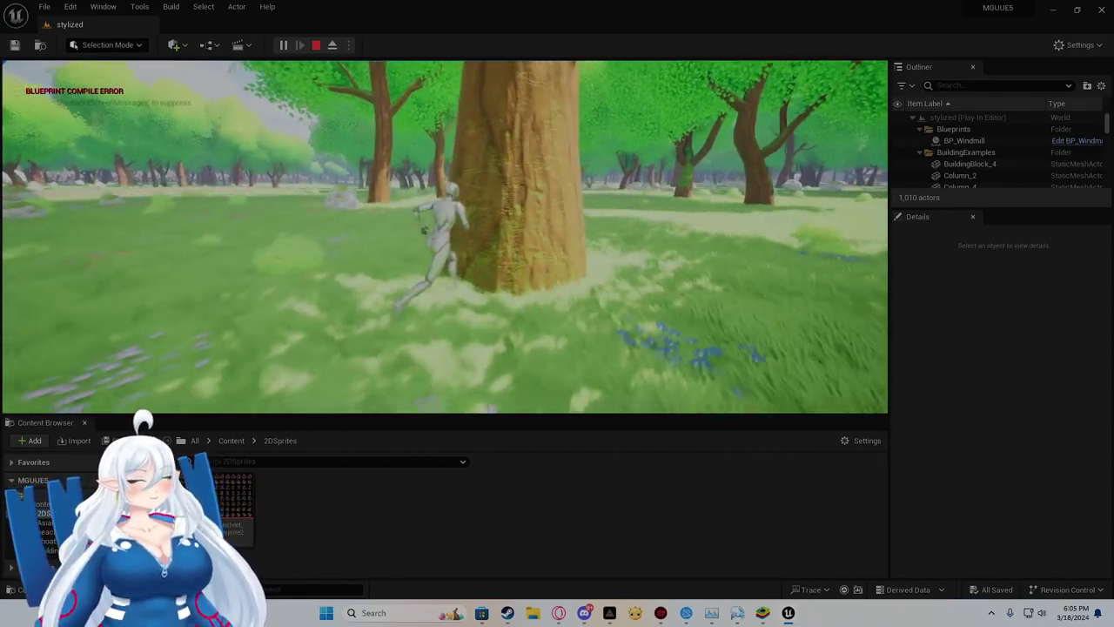
key(w)
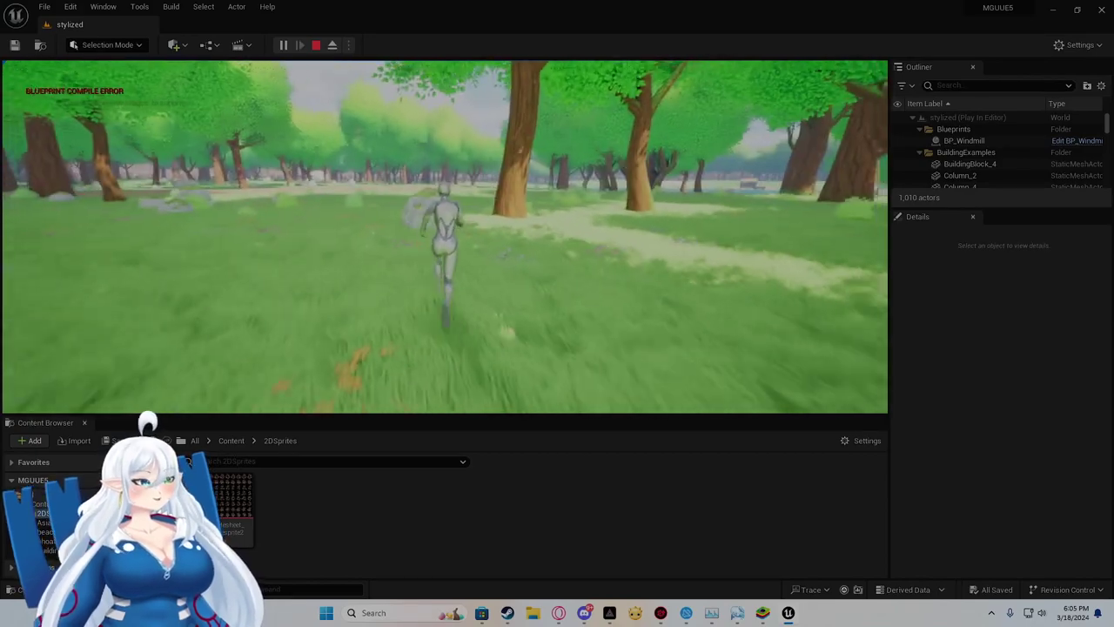
key(w)
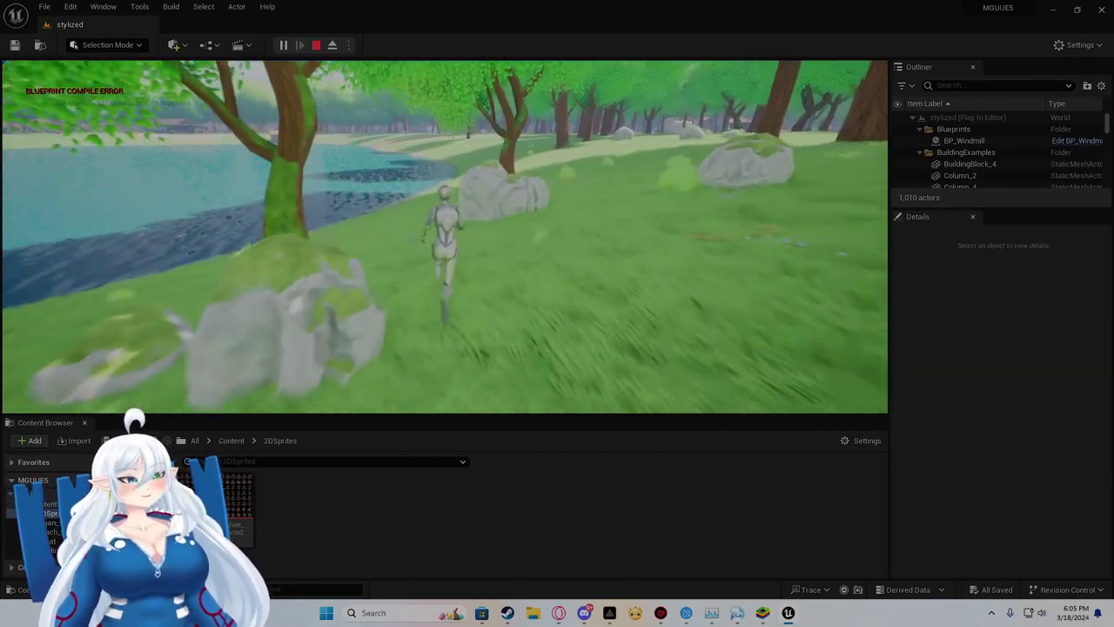
key(w)
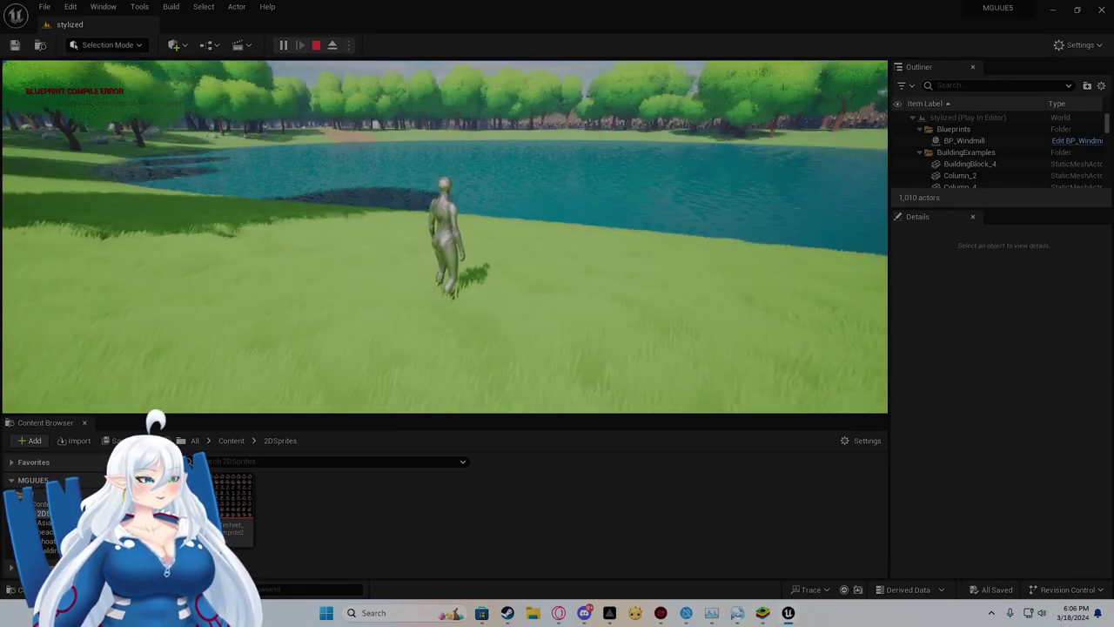
- Run the character from the lakeshore across the meadow, past the village buildings and wooden posts, to the wide dirt road
key(w)
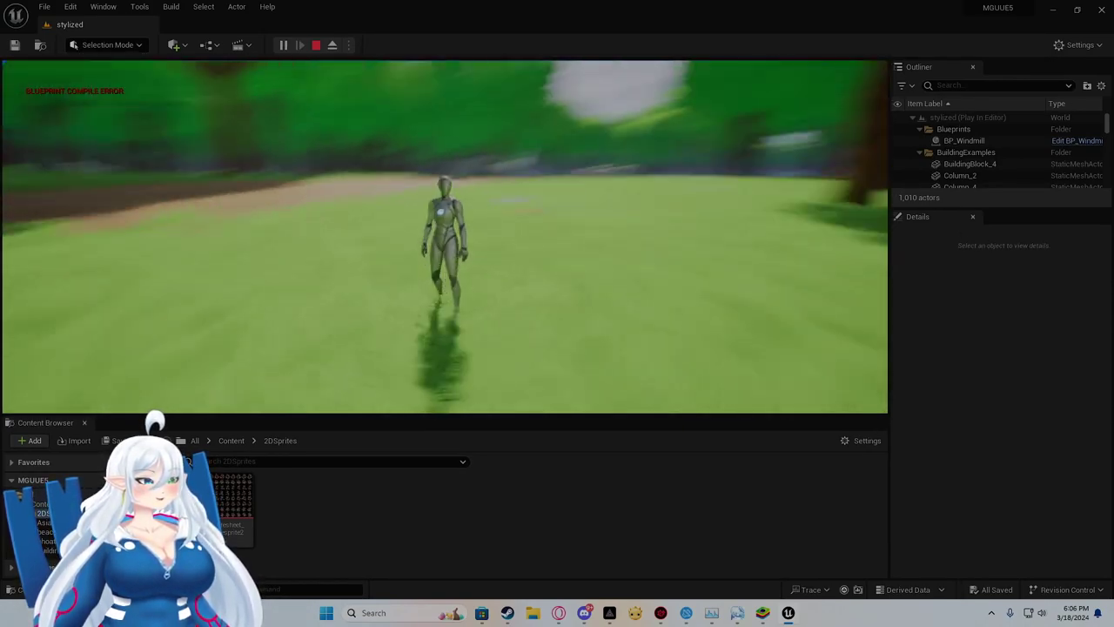
key(d)
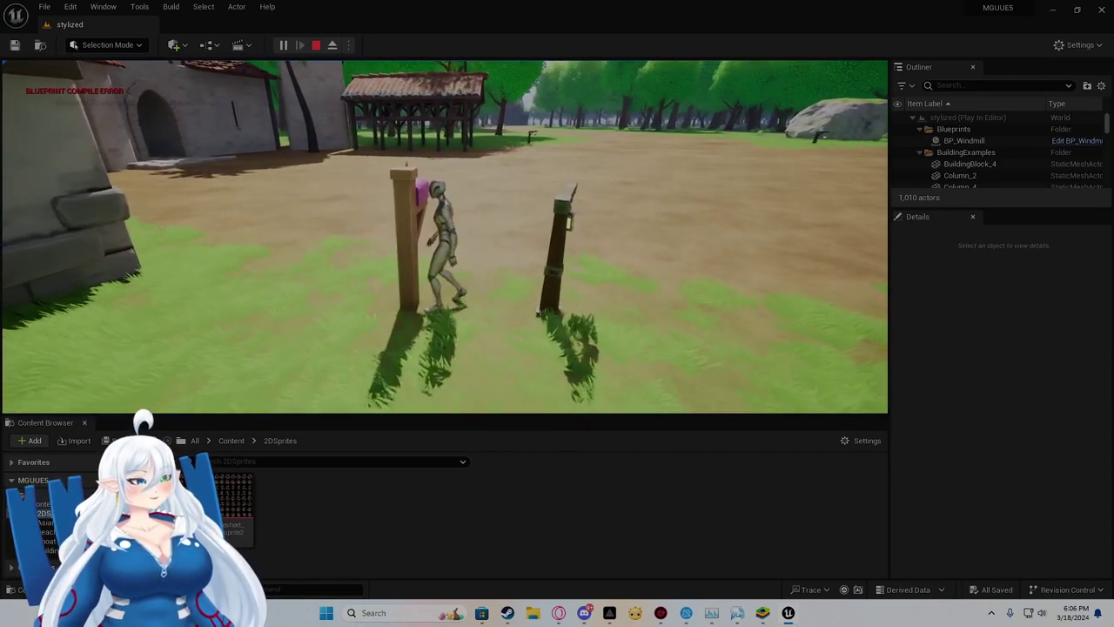
key(w)
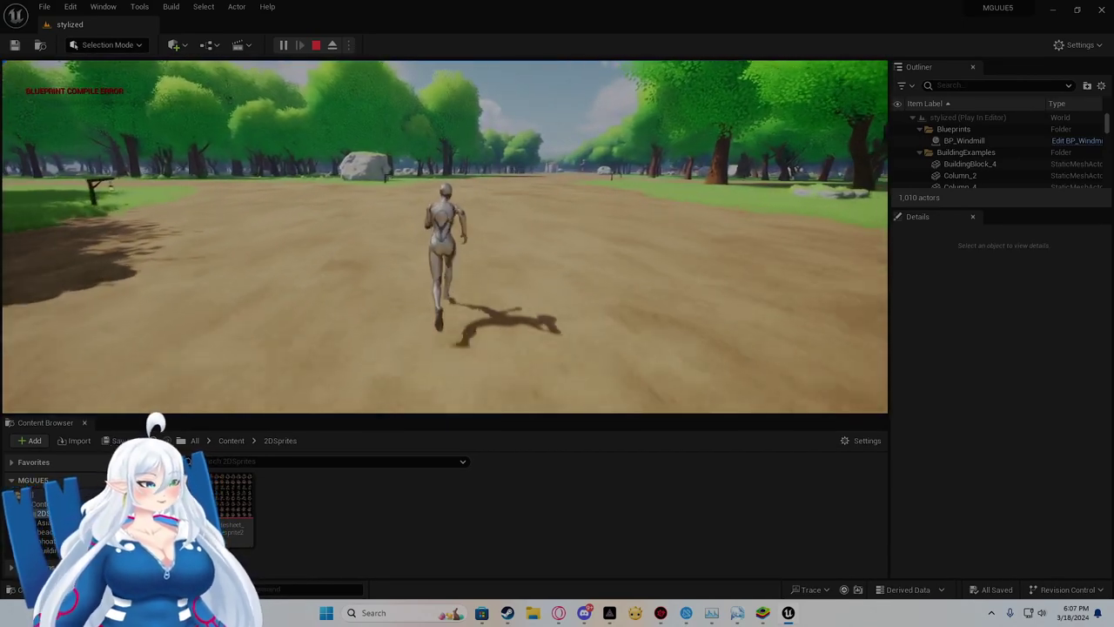
- Follow the tree-lined dirt road with the character toward the dark towered castle in the distance
key(w)
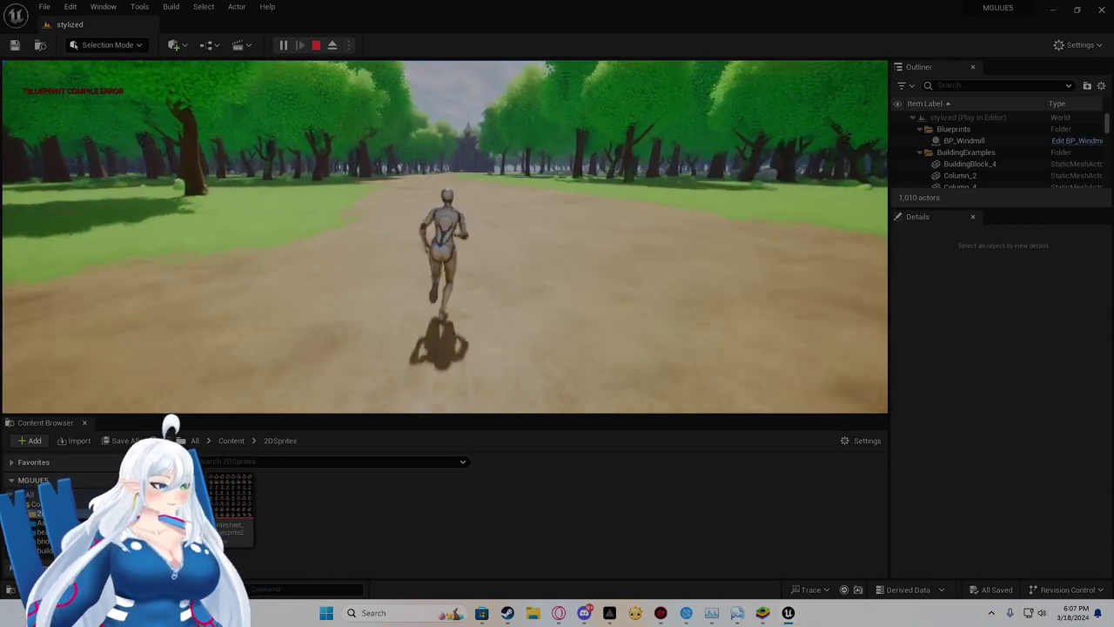
key(w)
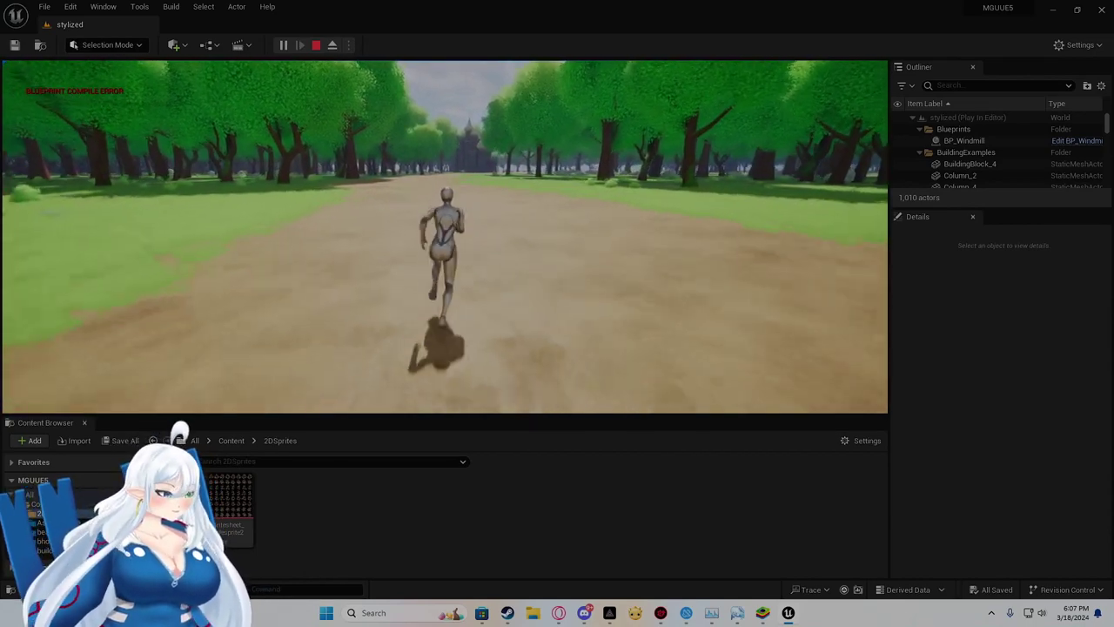
key(w)
key(w)
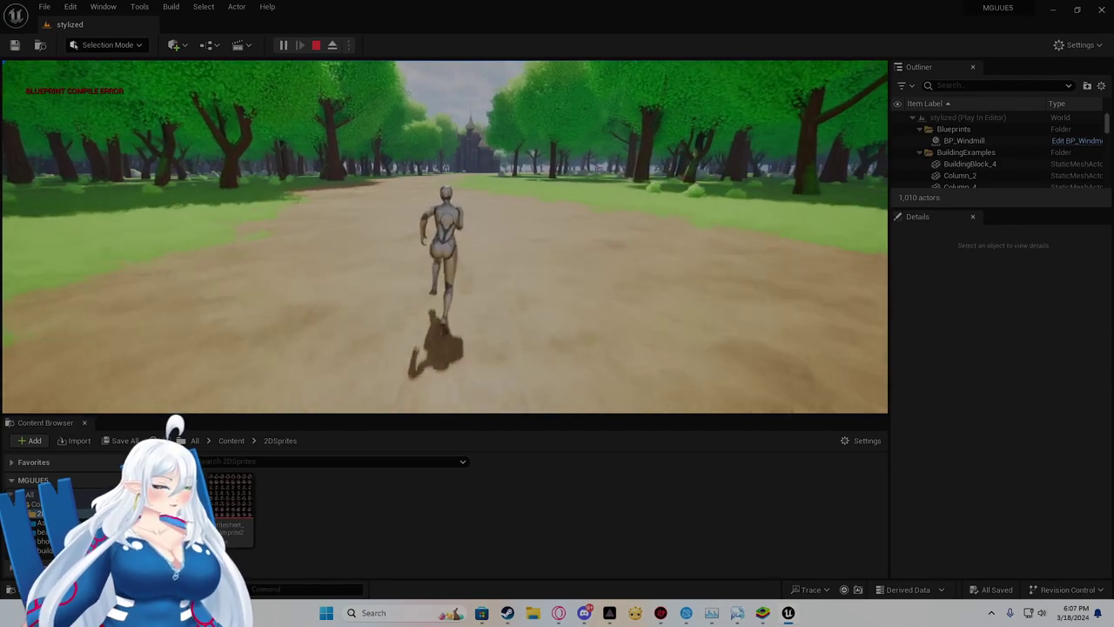
key(w)
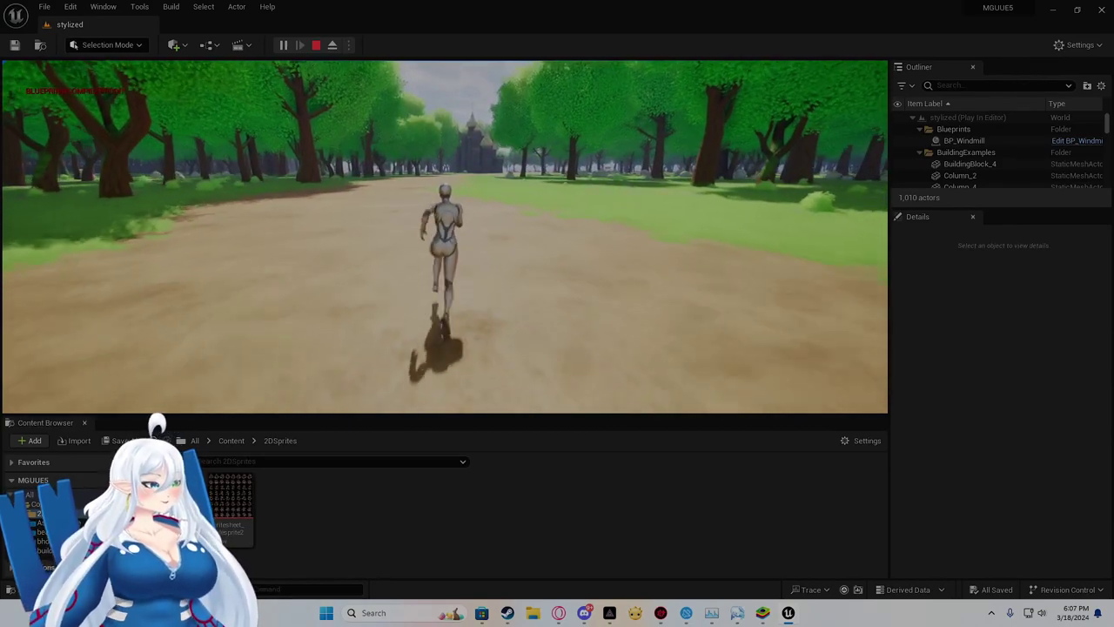
key(w)
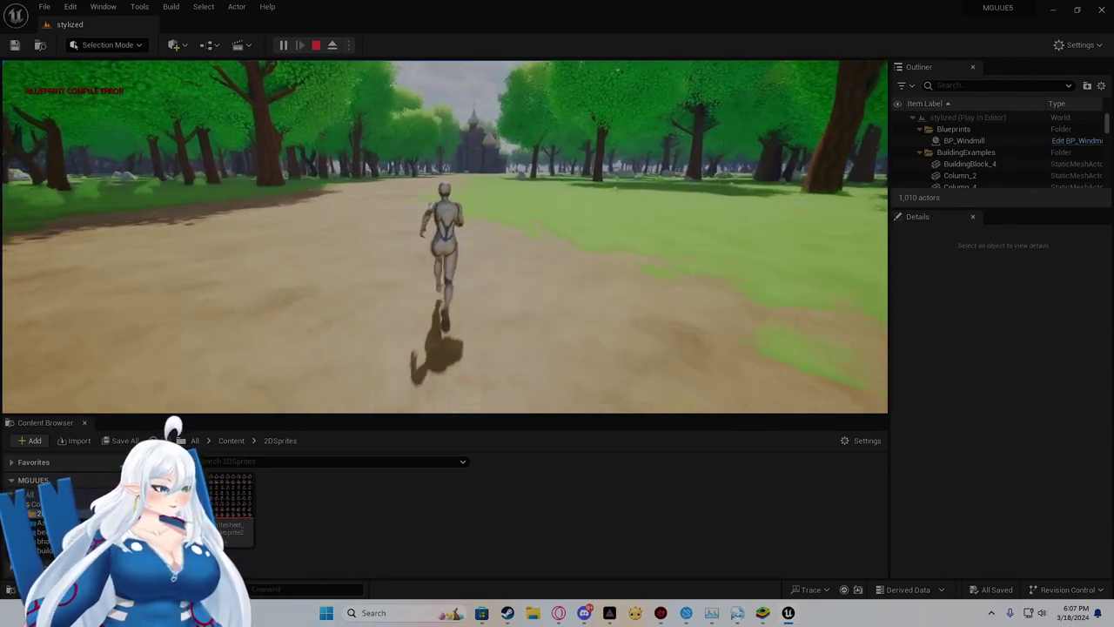
key(w)
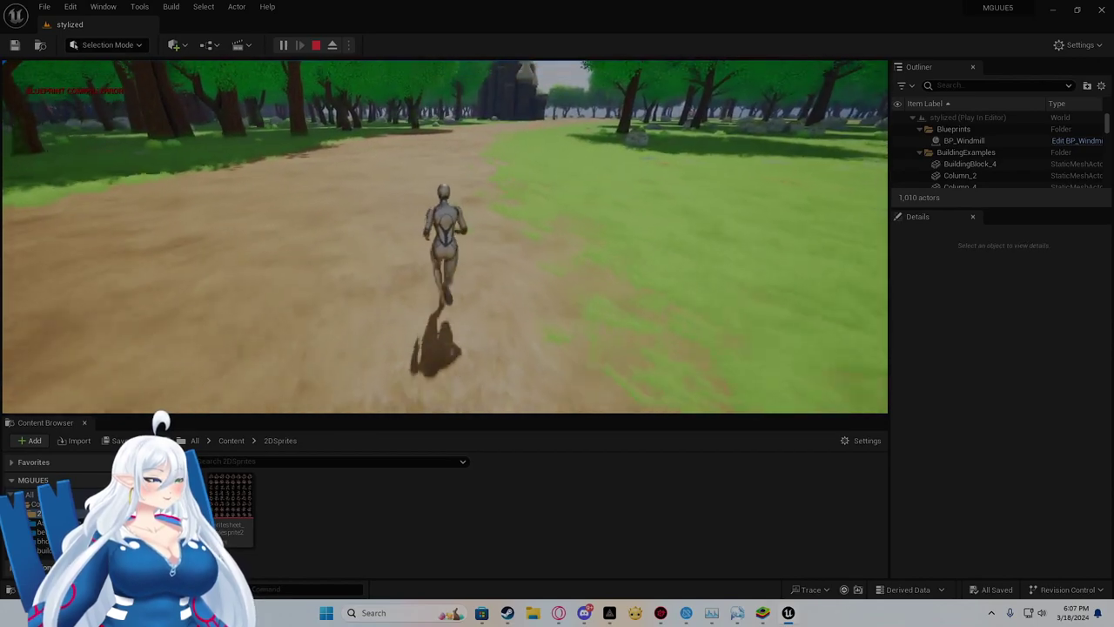
- Cross the grass to the brick castle and run the character past its arched wooden door and along its towers
key(w)
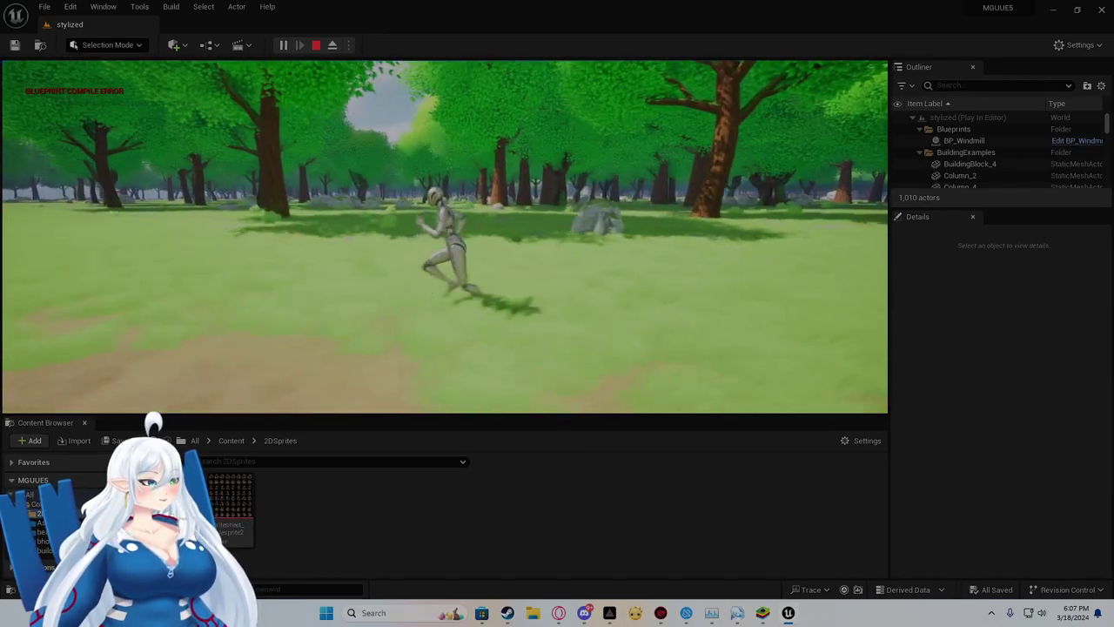
key(w)
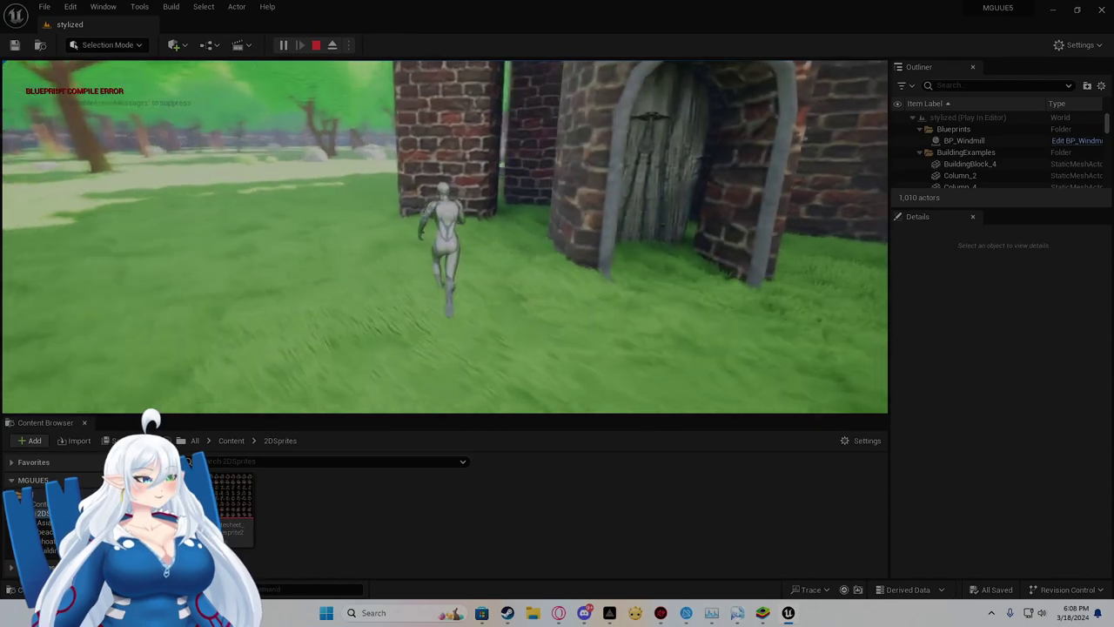
key(w)
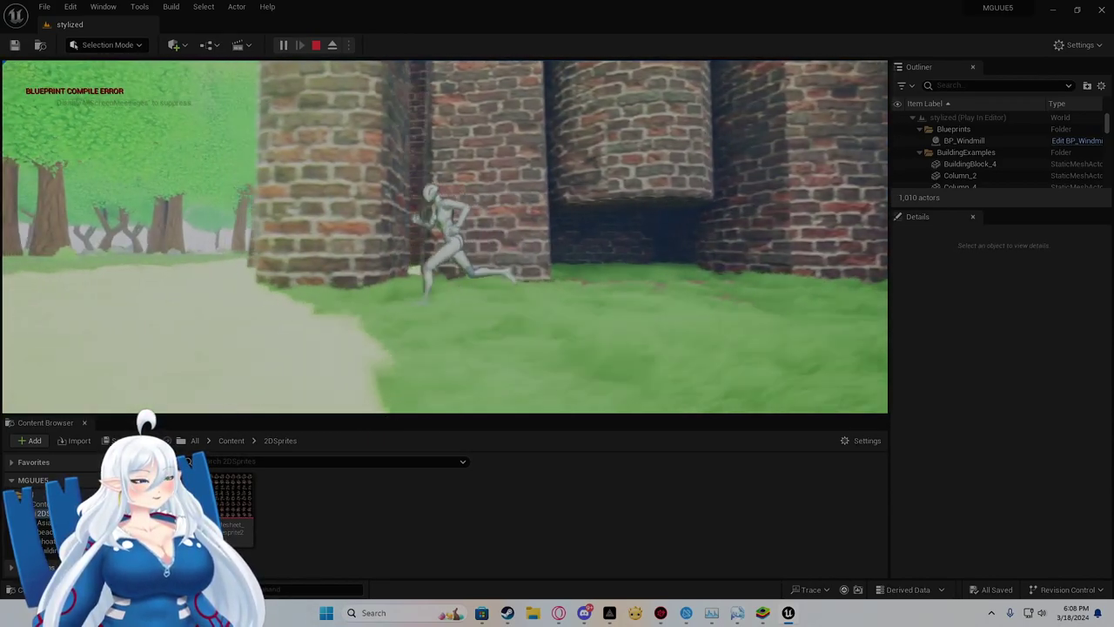
key(w)
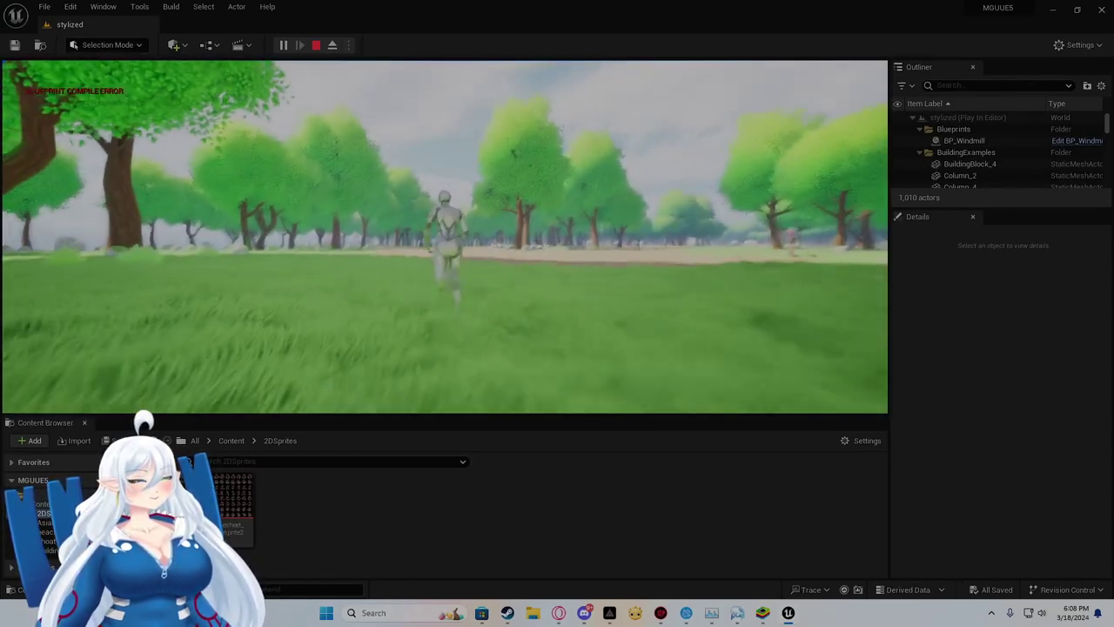
- Run the character away from the castle through the woods, past mossy boulders, to the coast facing the red-sailed ship
key(w)
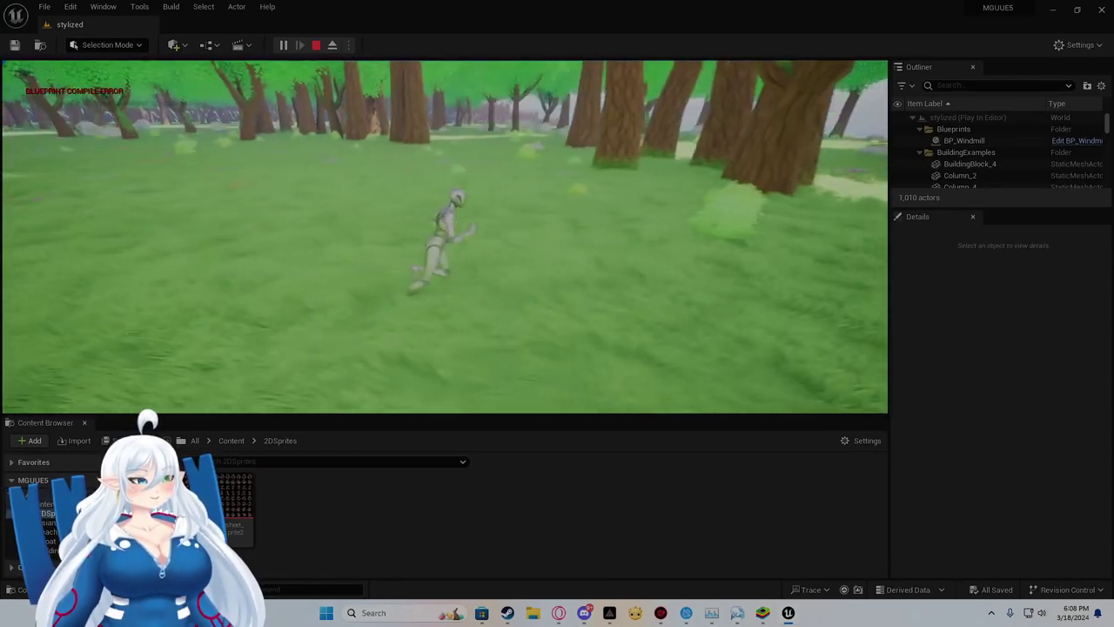
key(w)
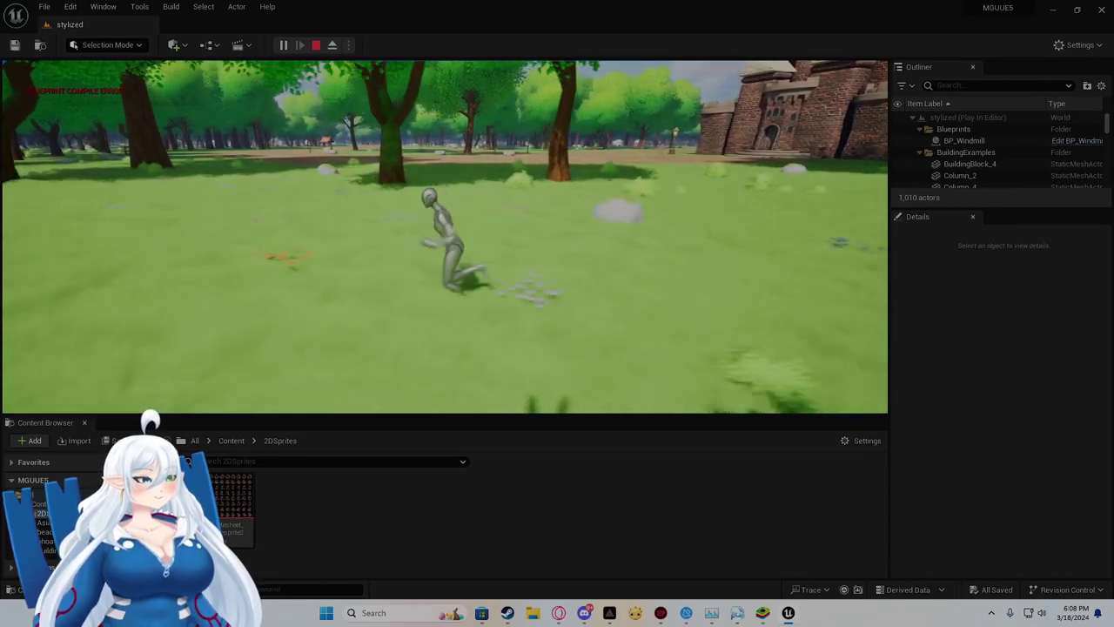
key(w)
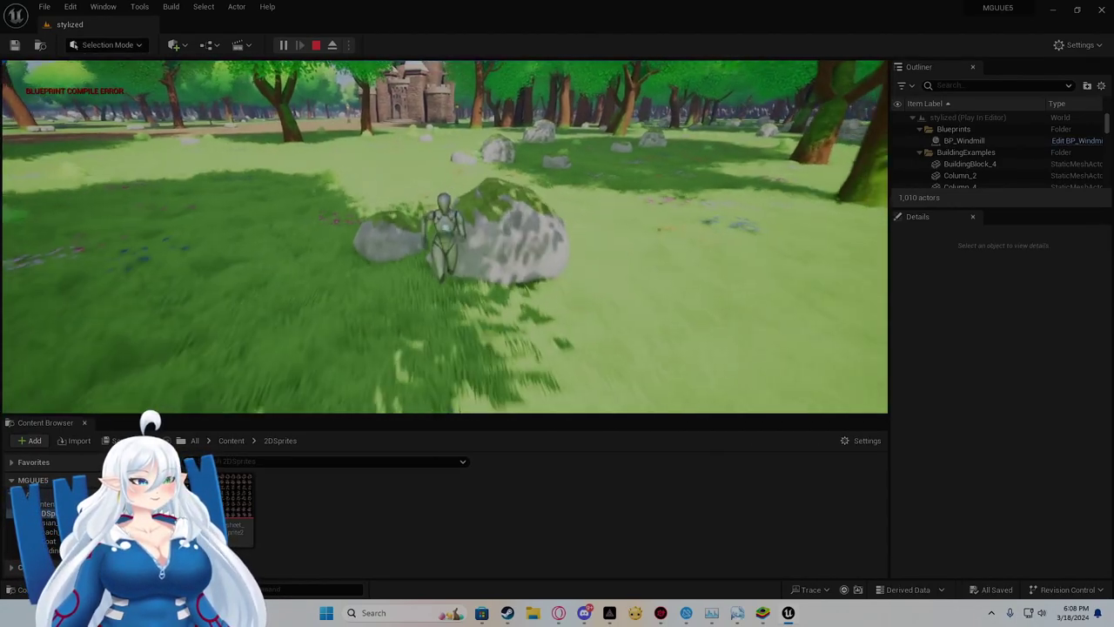
key(w)
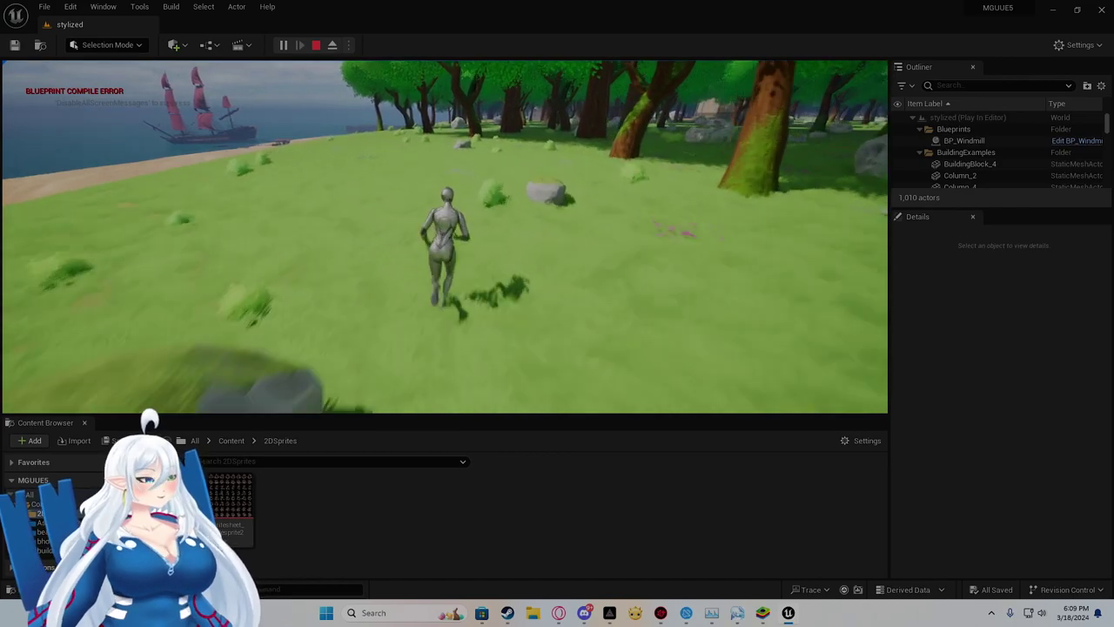
- Run the character along the grassy coast beside the sandy beach, weaving past bushes, flower patches and trees
key(w)
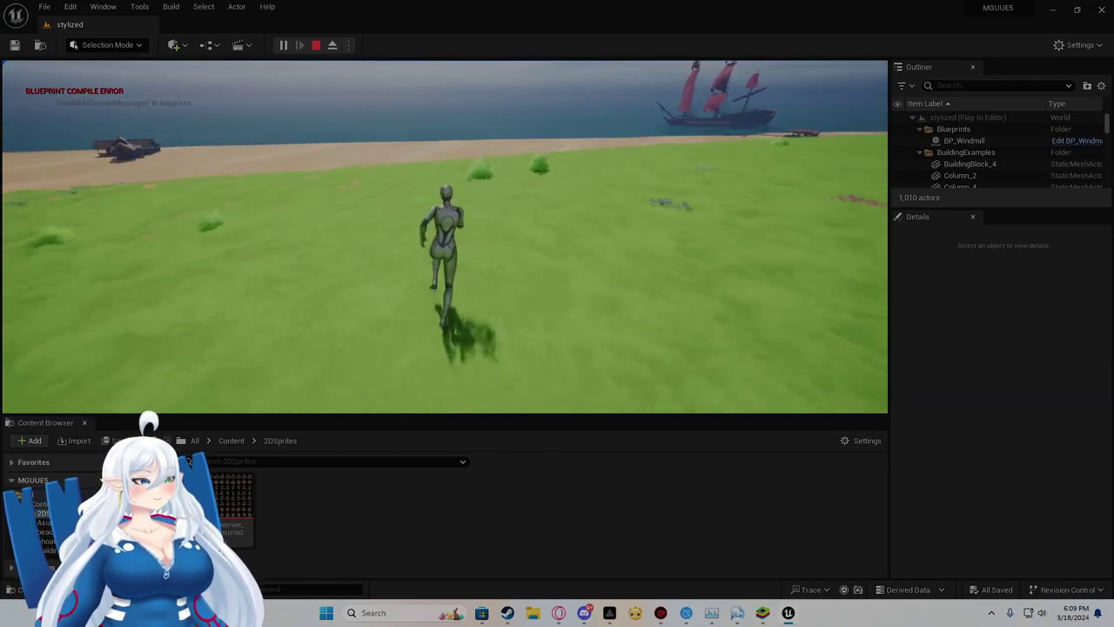
key(d)
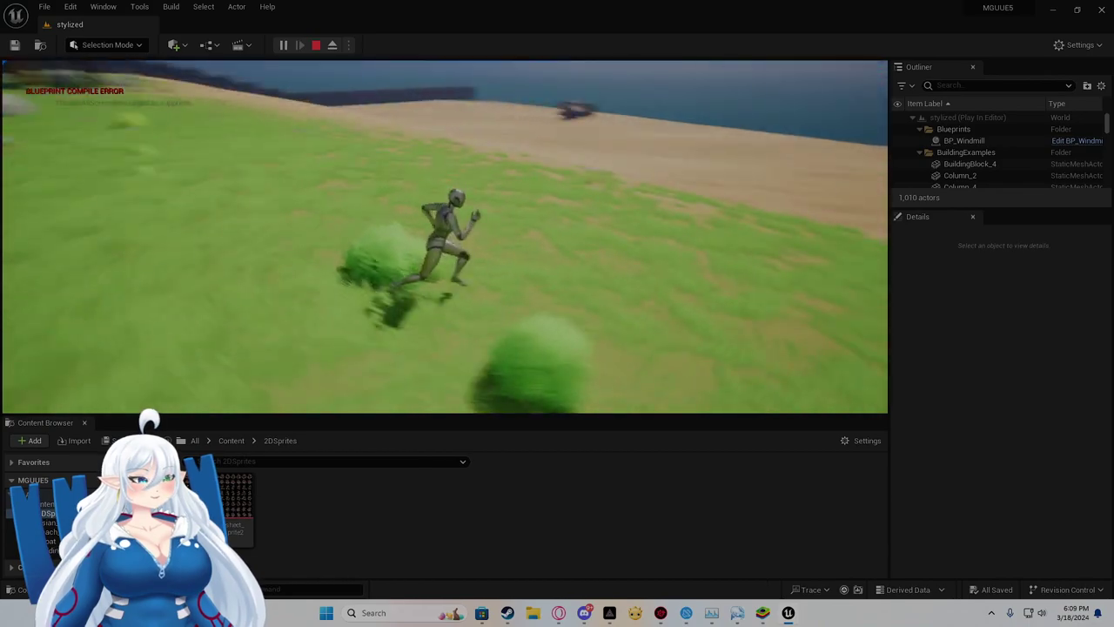
key(w)
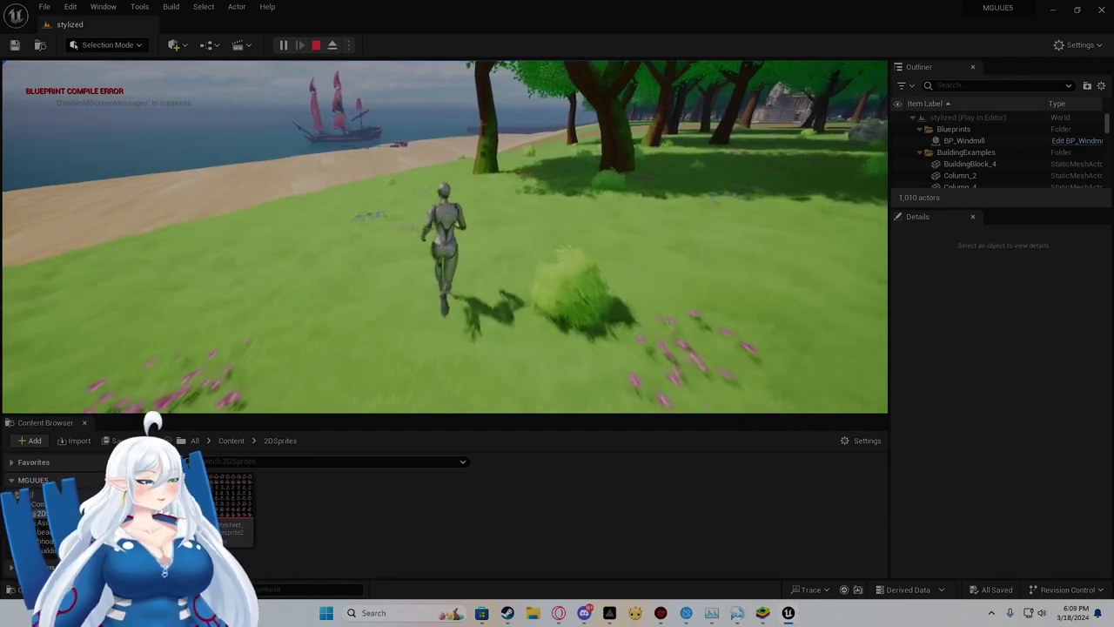
key(w)
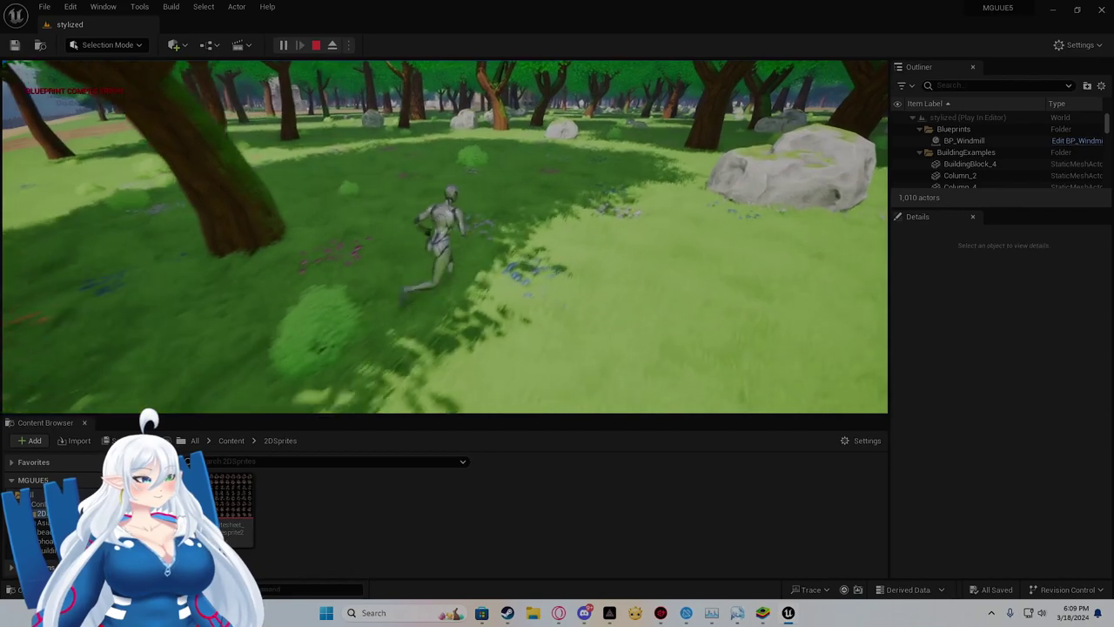
key(w)
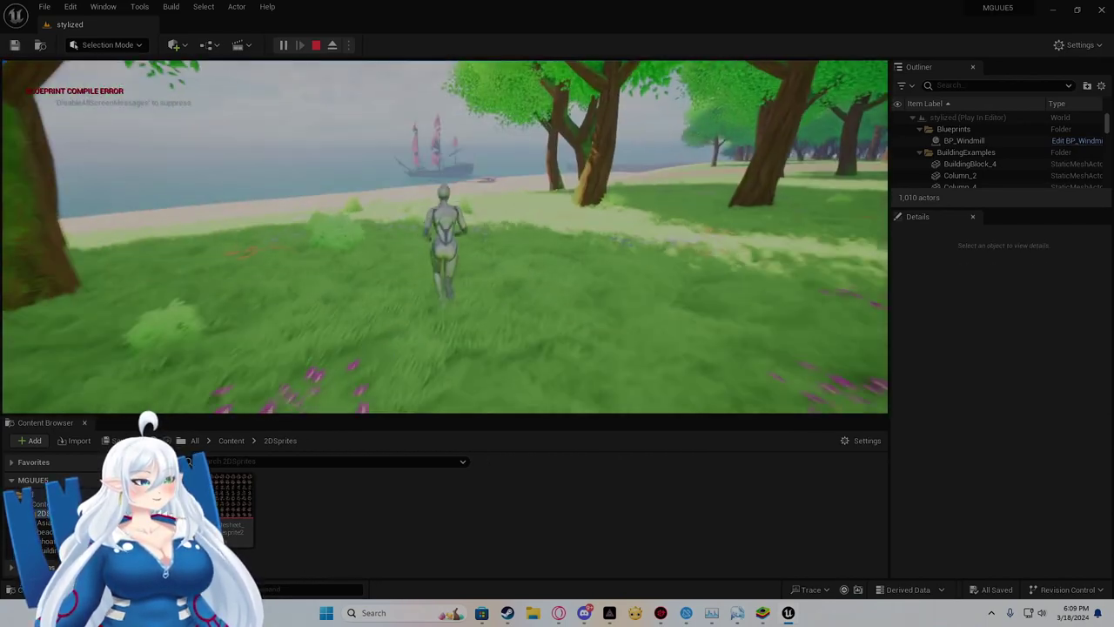
key(w)
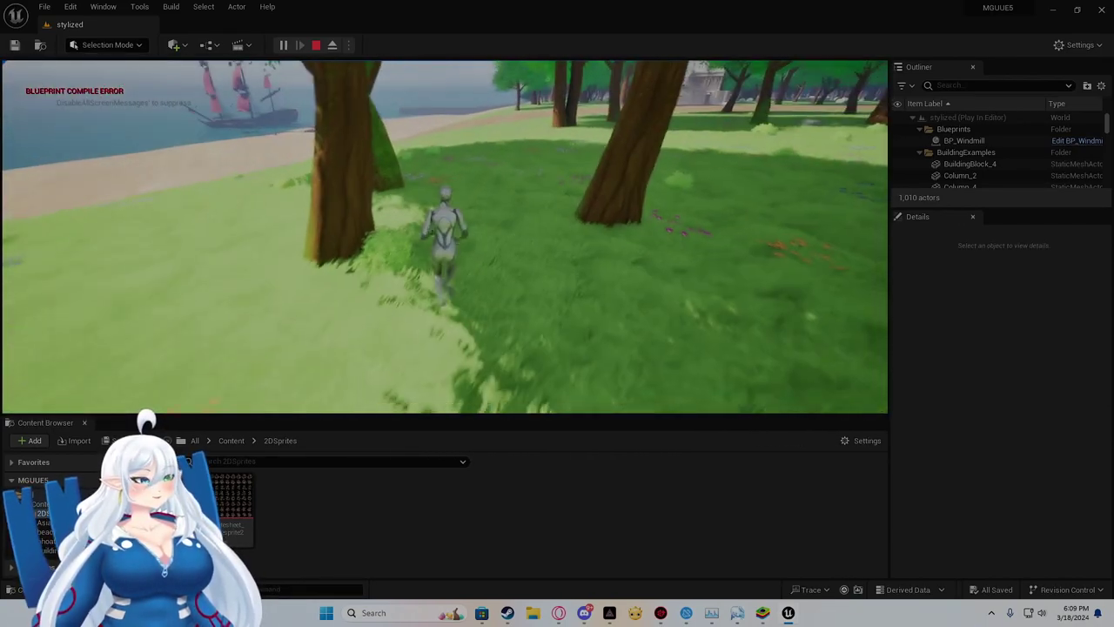
key(w)
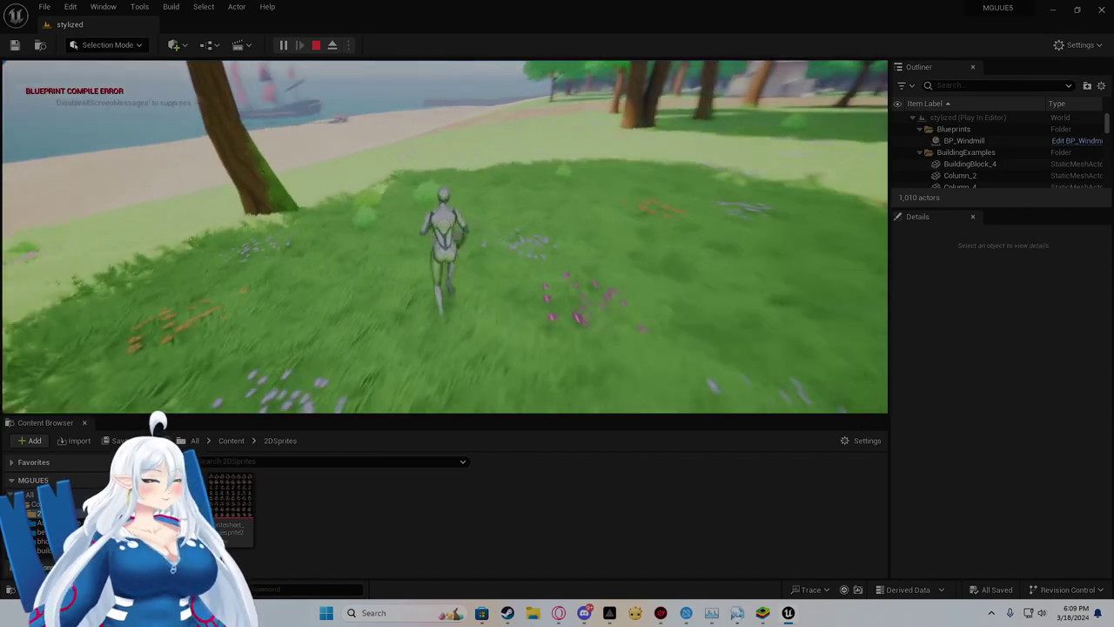
- Continue through the shoreline trees and flower patches and bring the character out onto the open dirt ground
key(w)
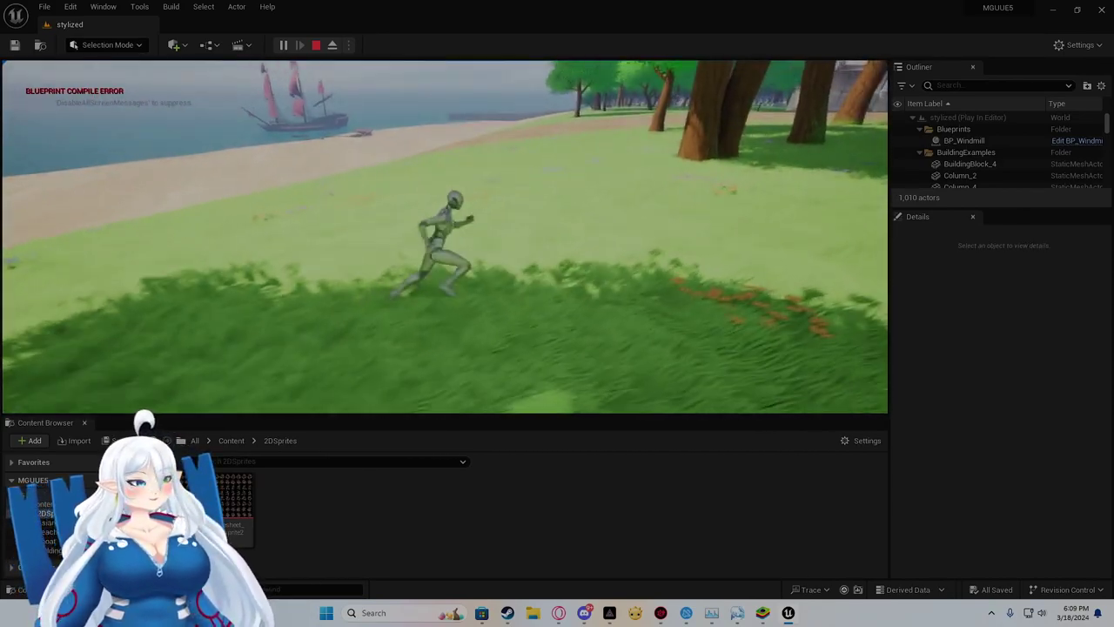
key(w)
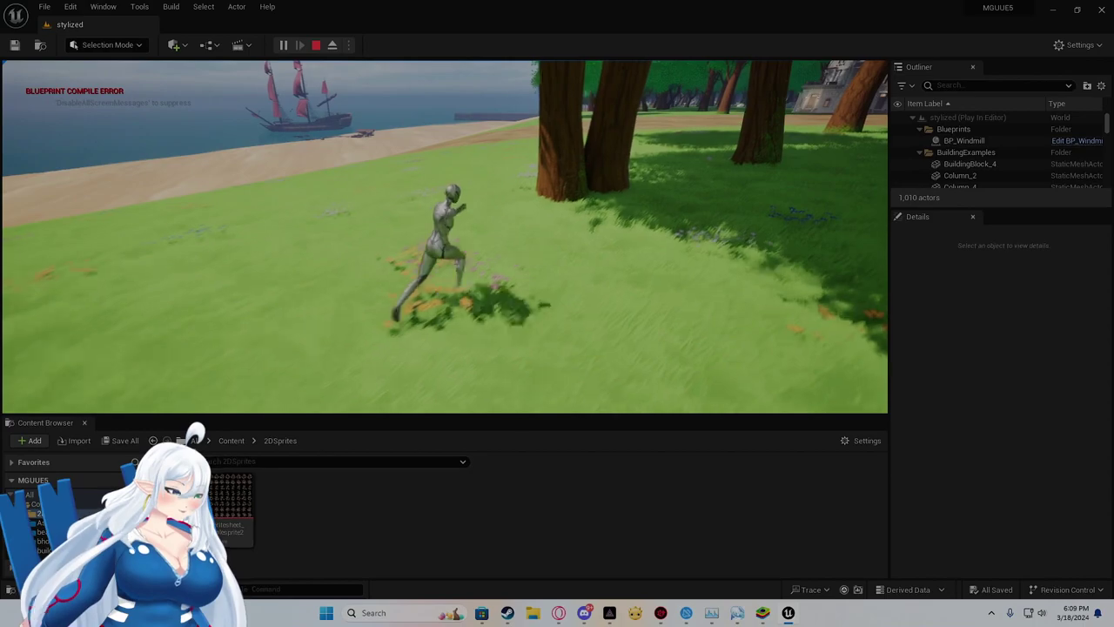
key(w)
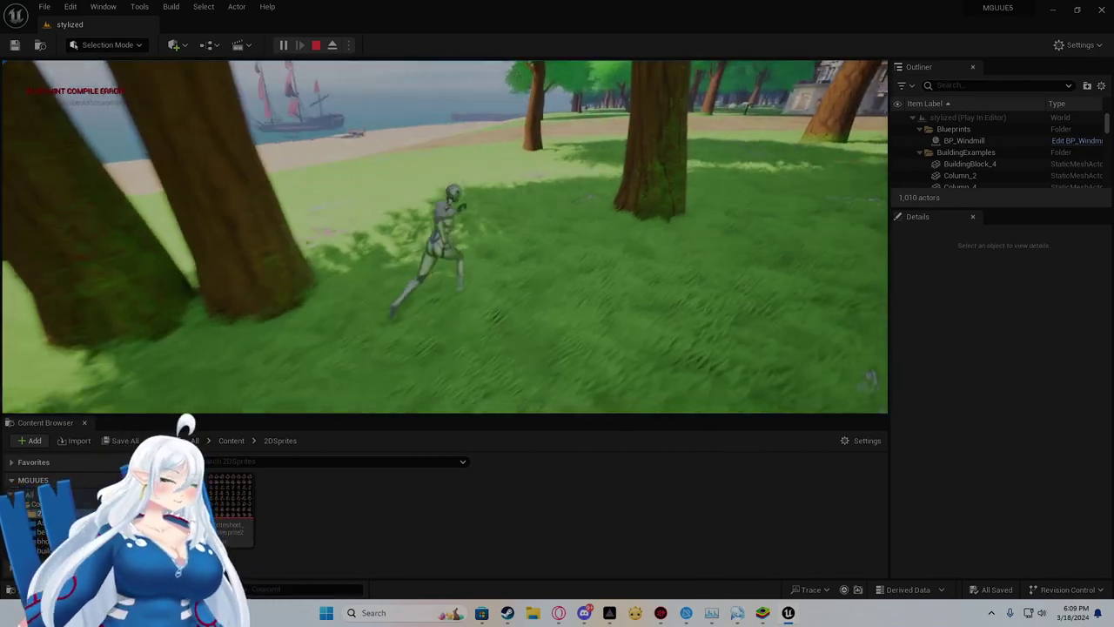
key(w)
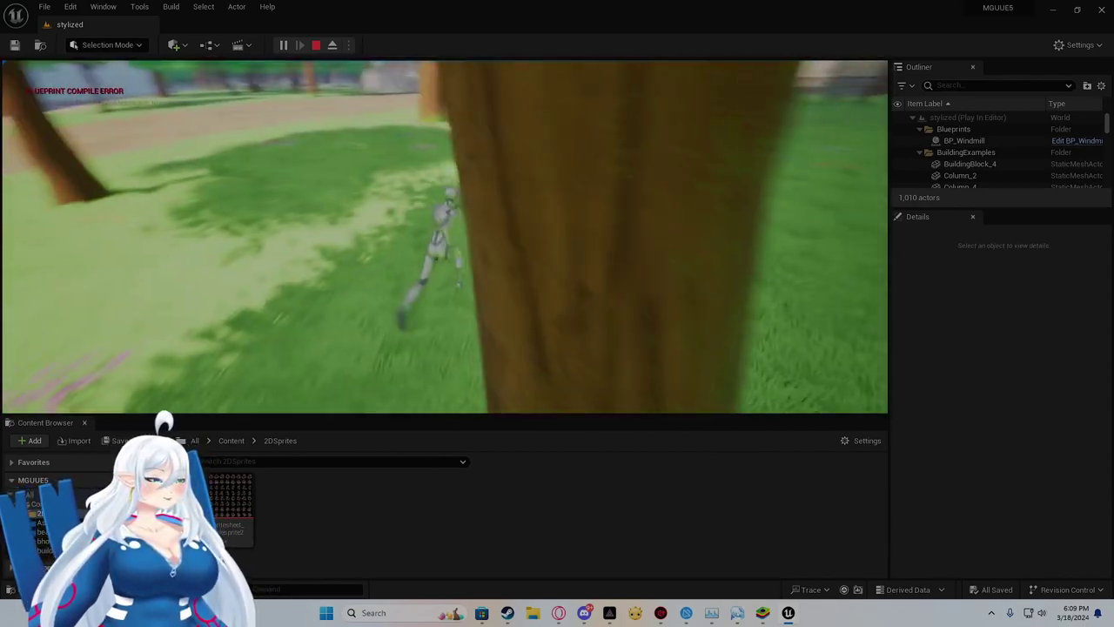
key(w)
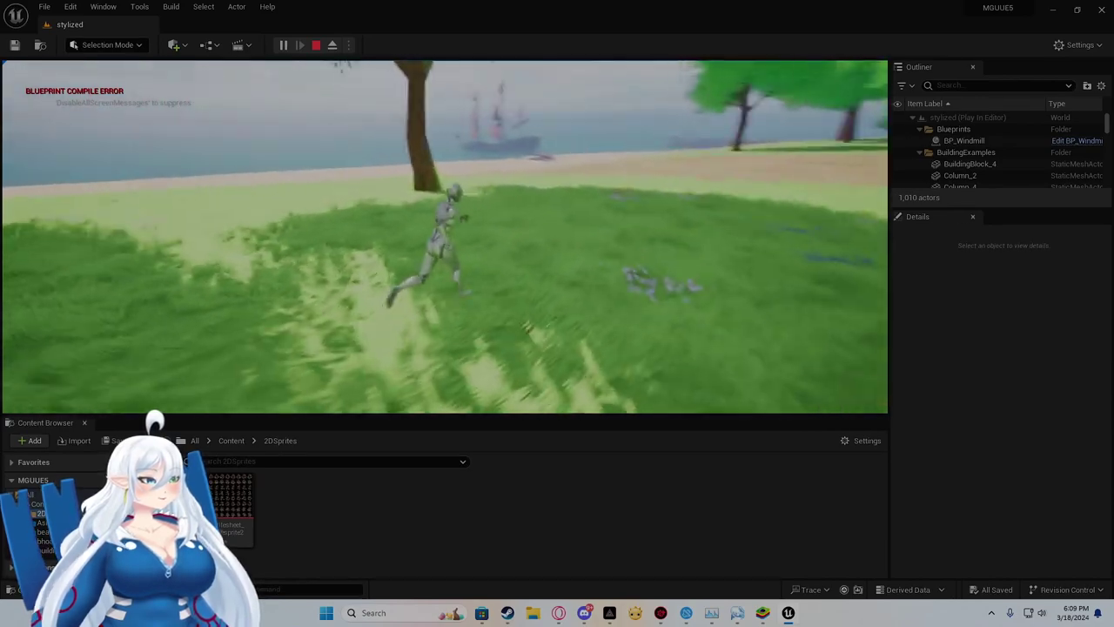
key(w)
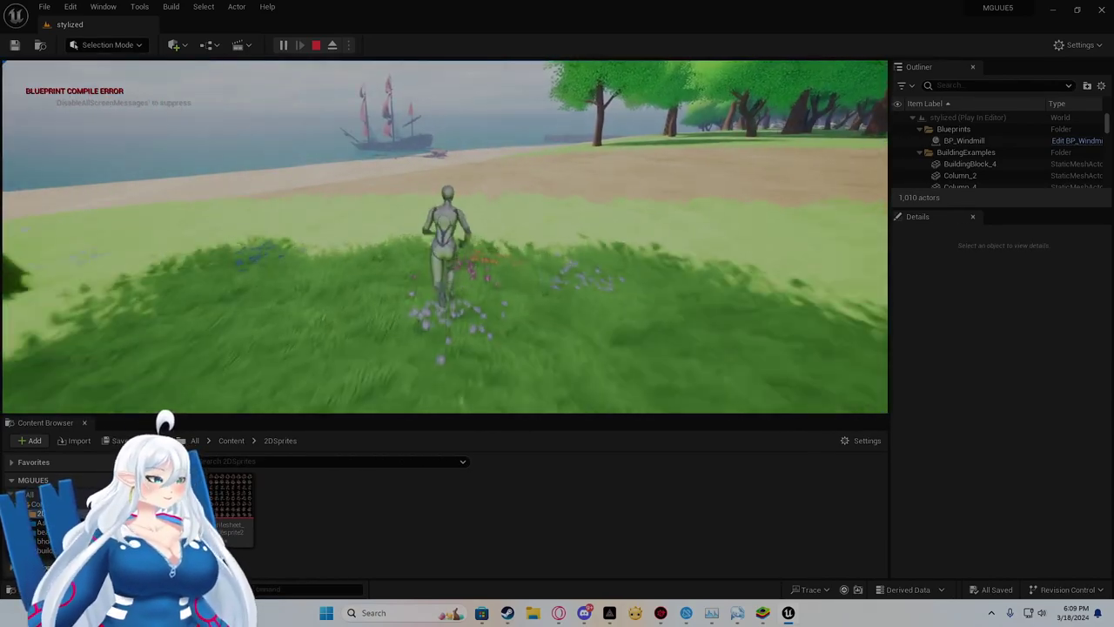
key(w)
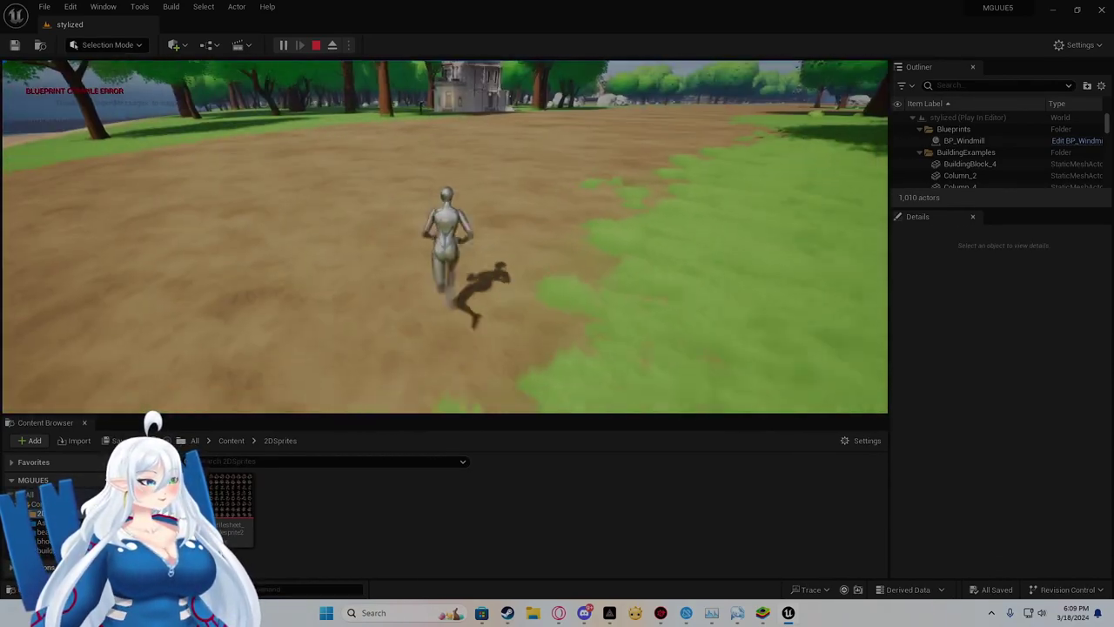
- Run the character across the dirt ground, past the hanging lantern, and around the side of the white stone building
key(w)
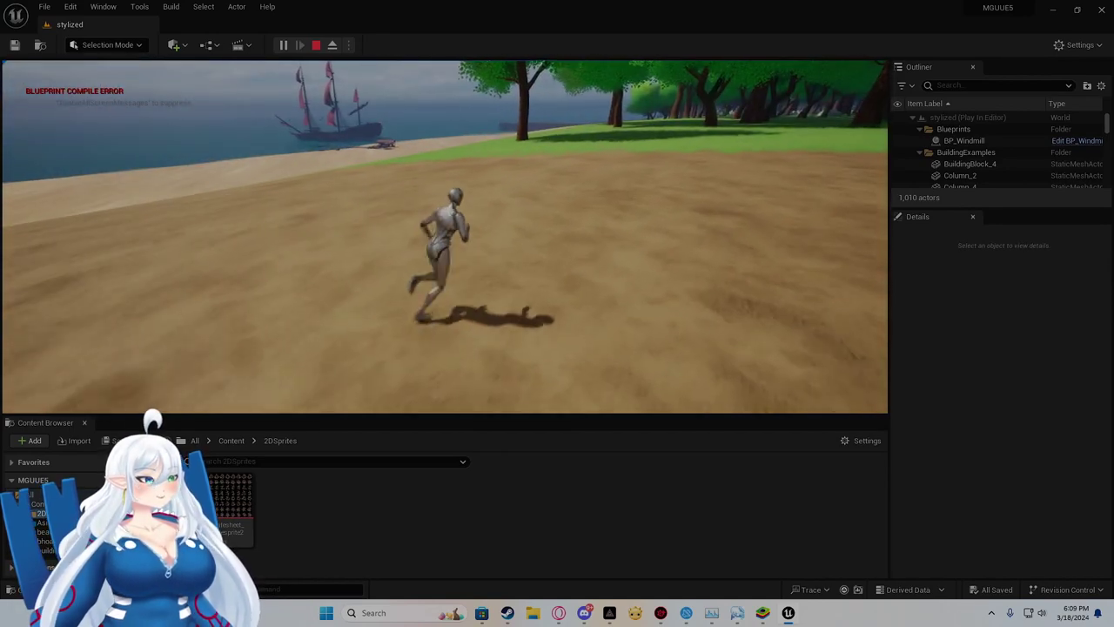
key(w)
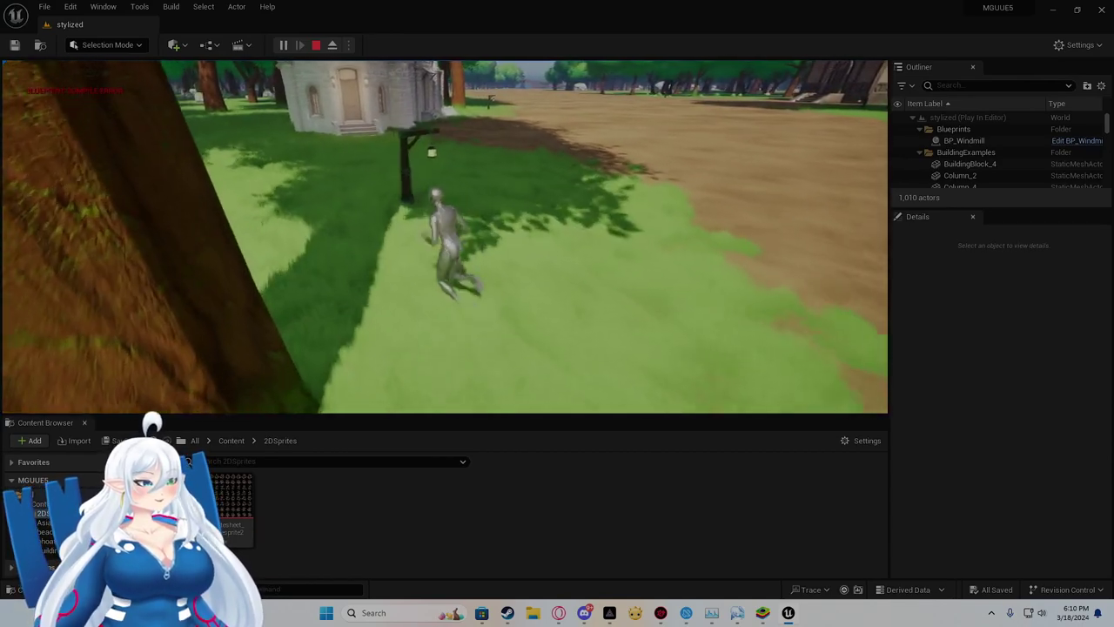
key(w)
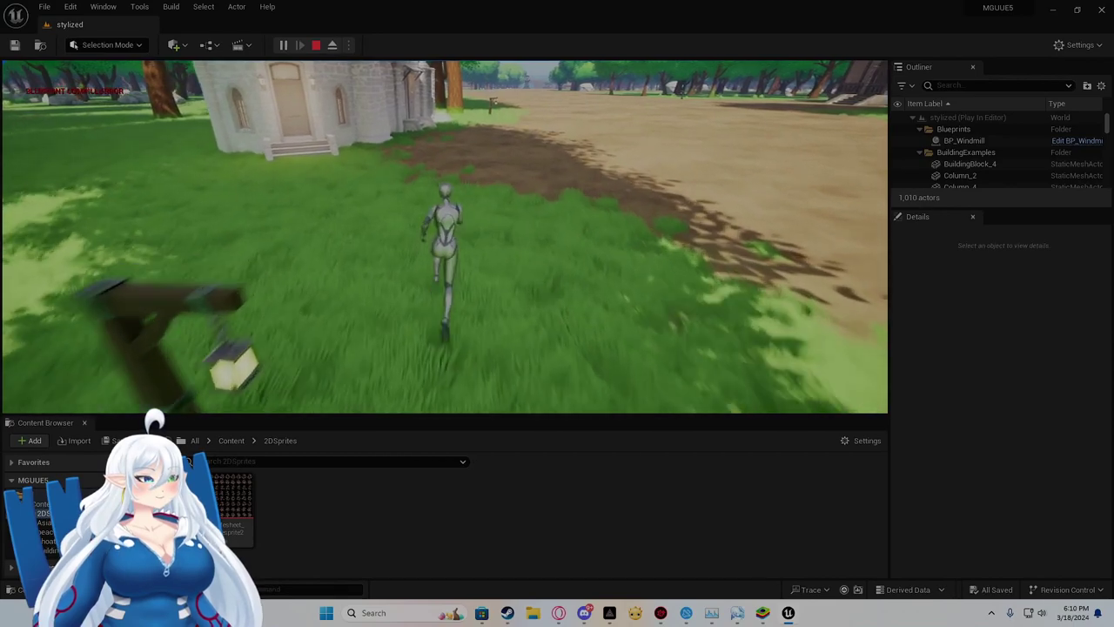
key(w)
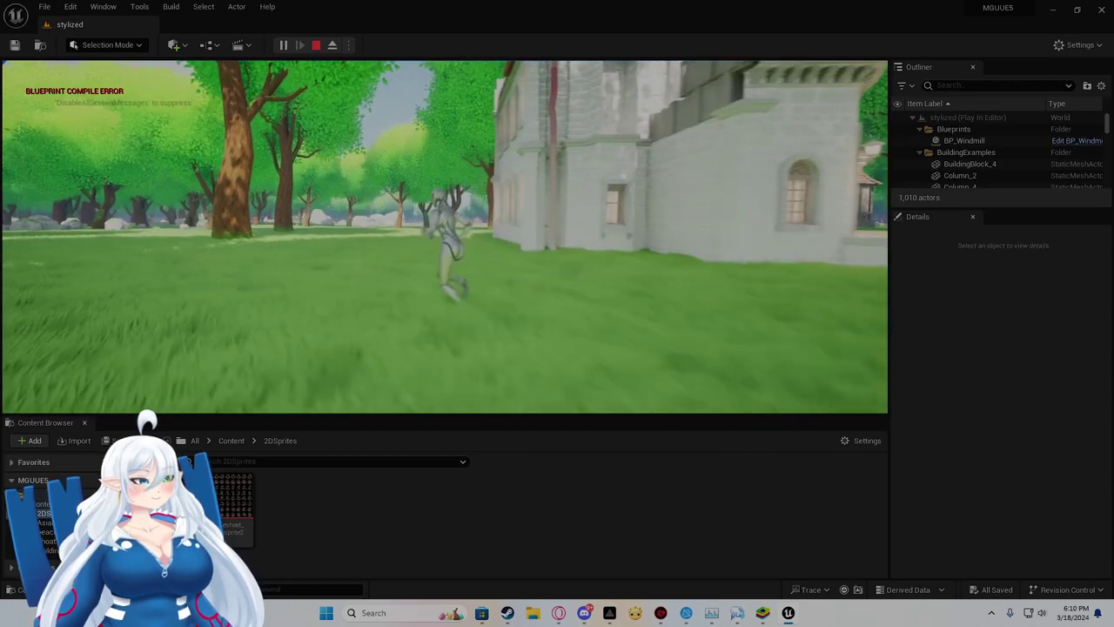
- Run the character past the white stone building and across the sunlit grass into the woods with pale boulders
key(w)
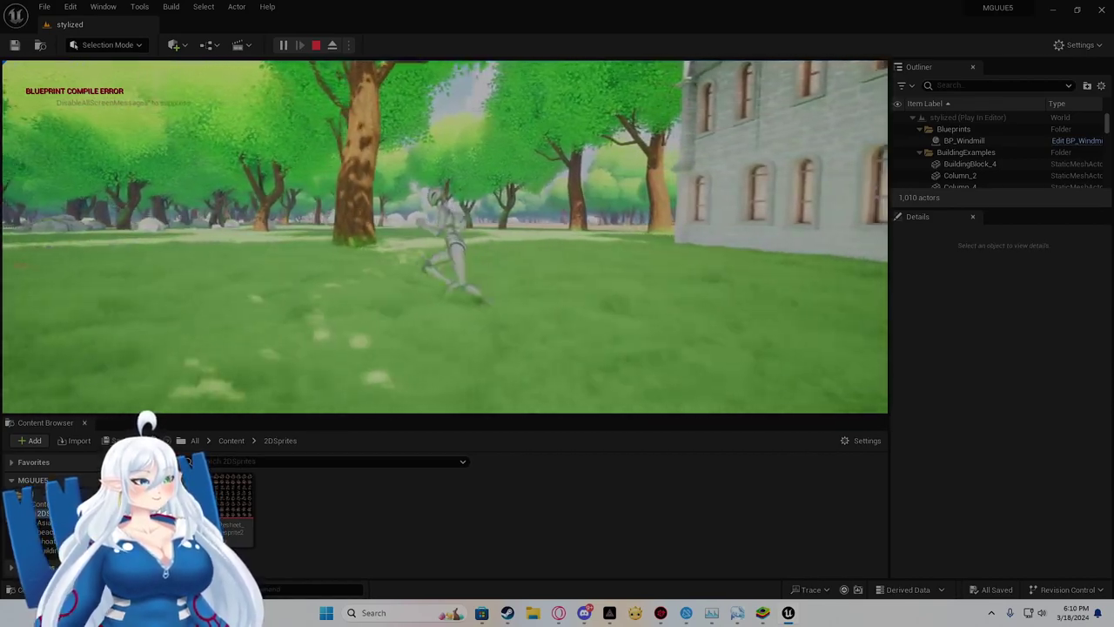
key(w)
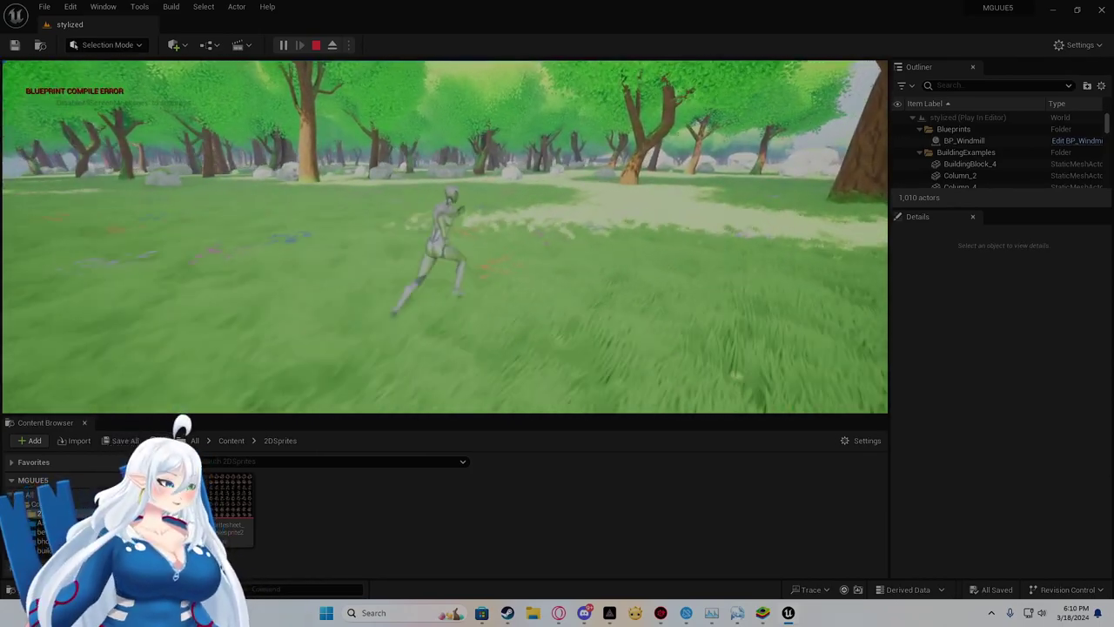
key(w)
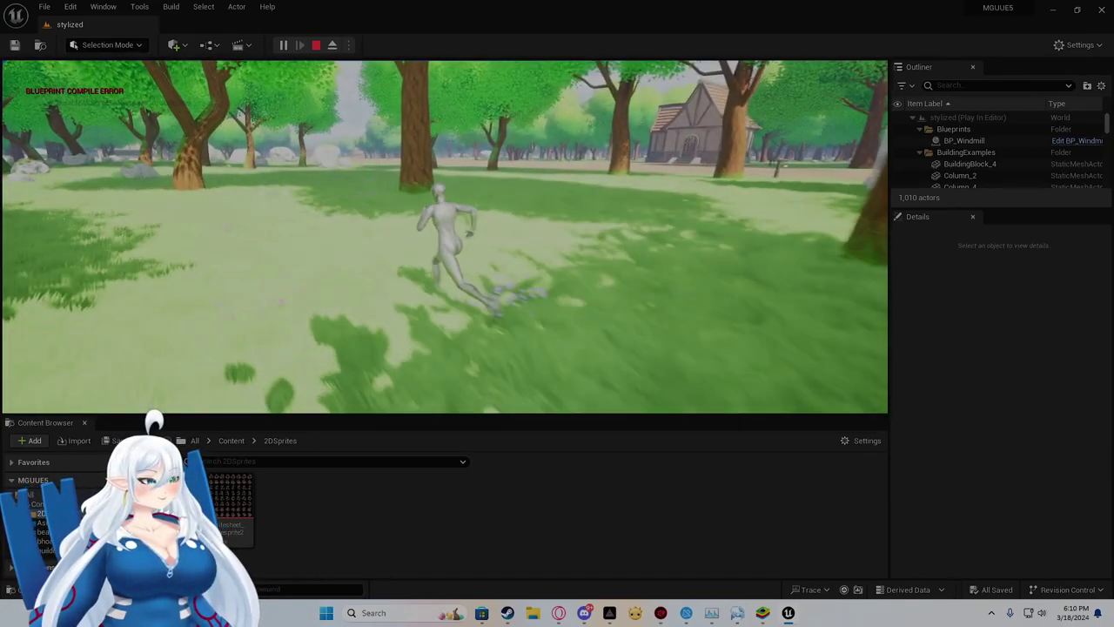
key(w)
key(w)
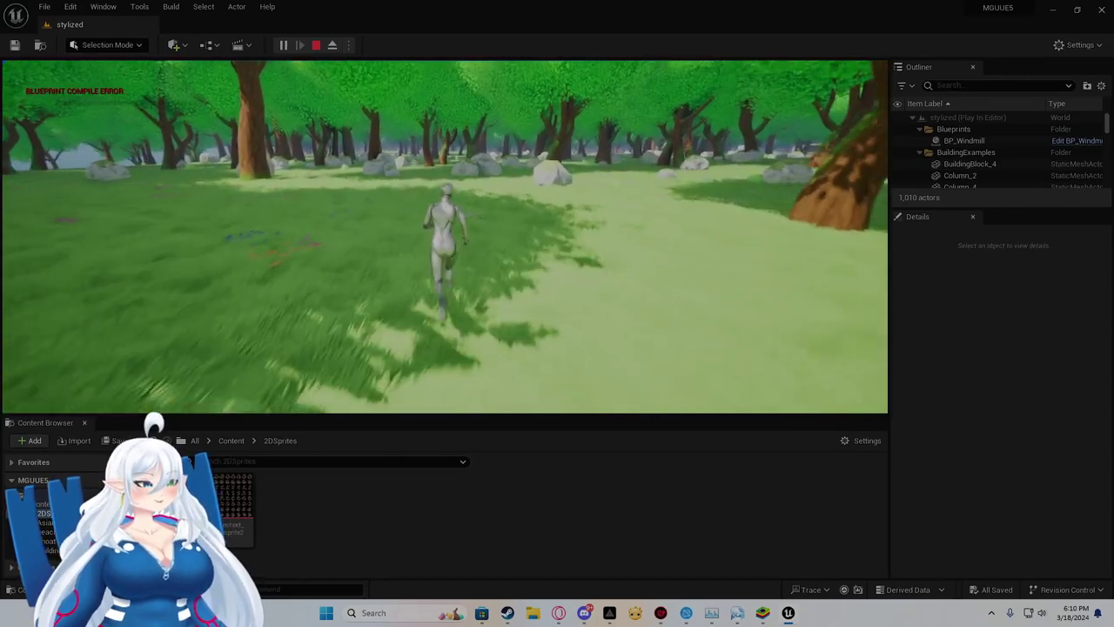
key(w)
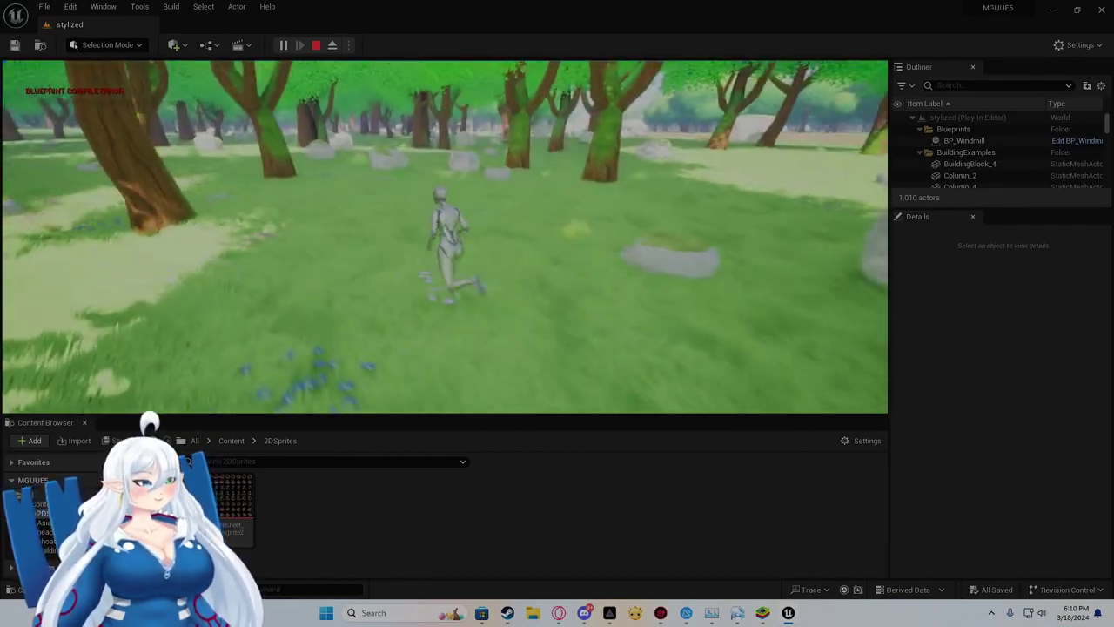
- Run the character through the forest, past boulders and flower patches, toward the round-towered stone building
key(w)
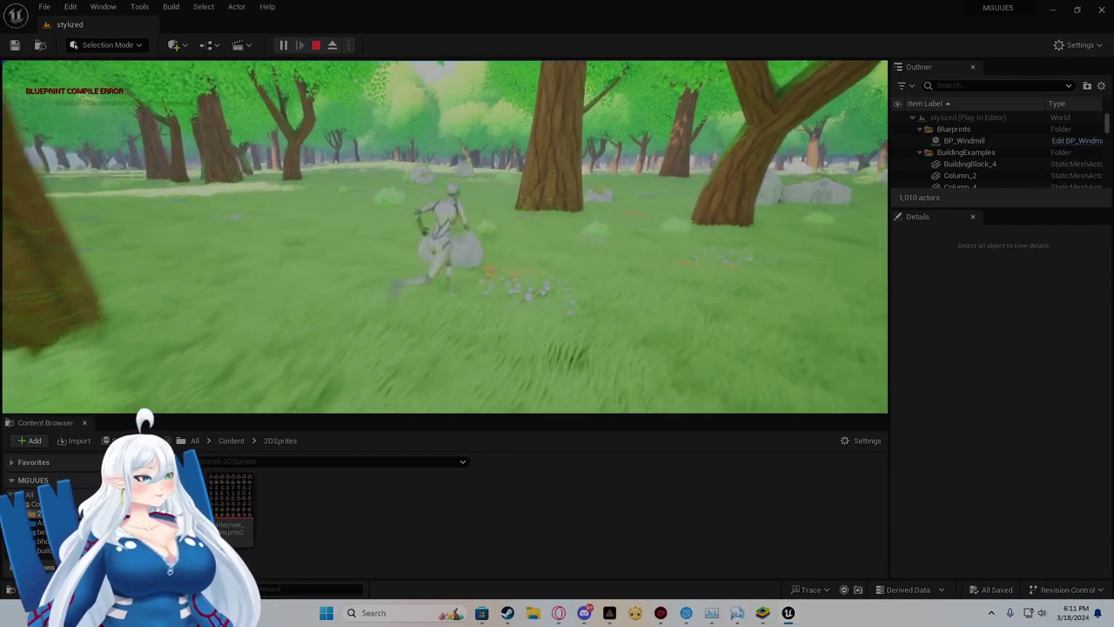
key(w)
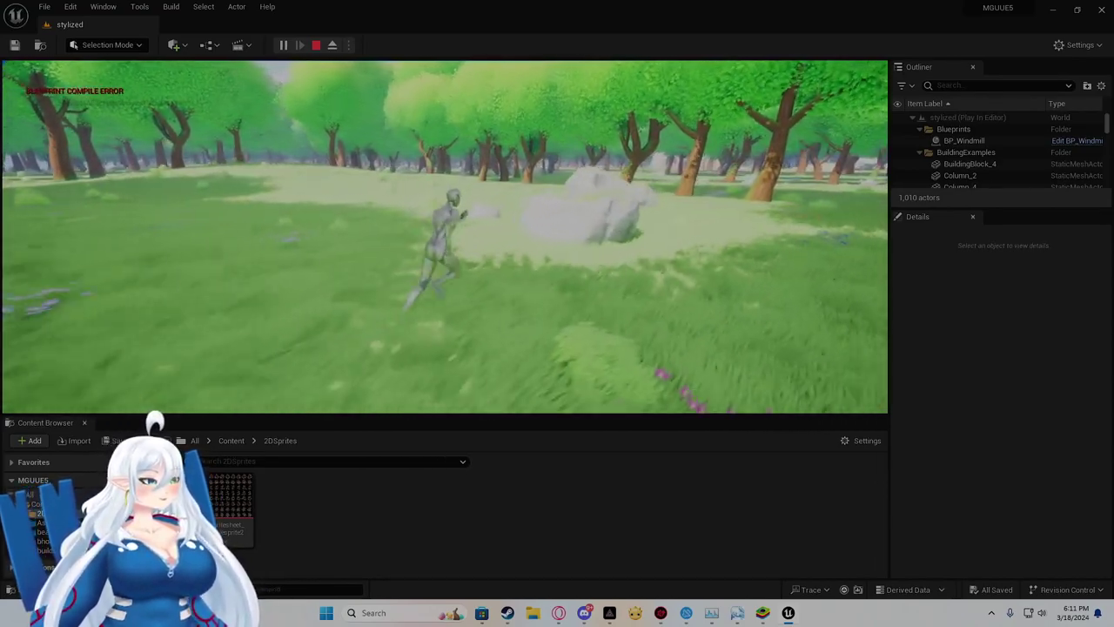
key(w)
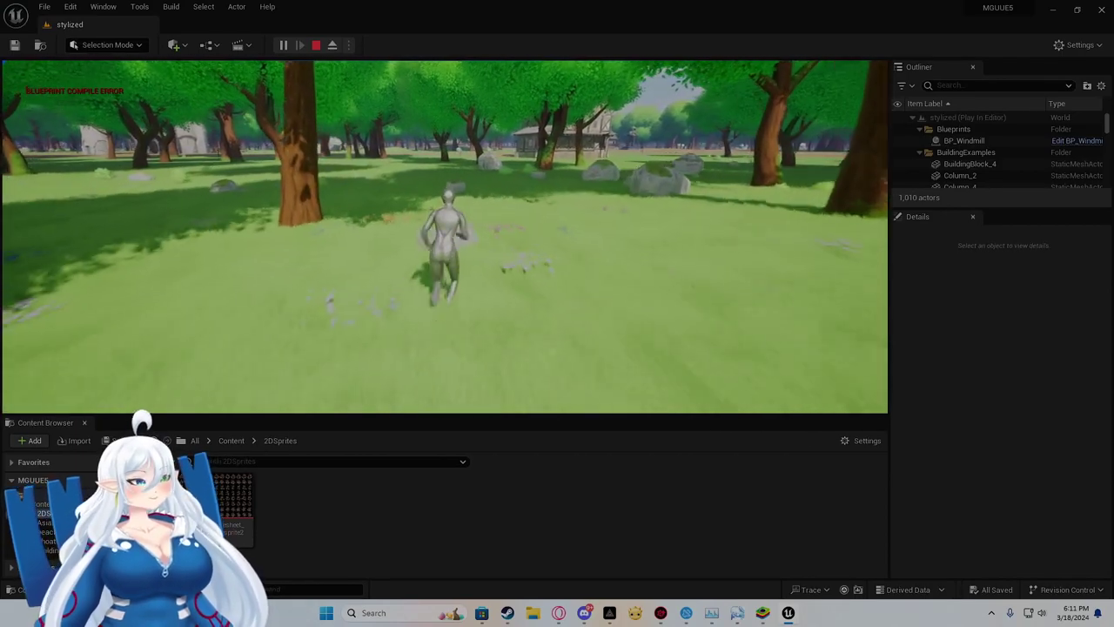
key(w)
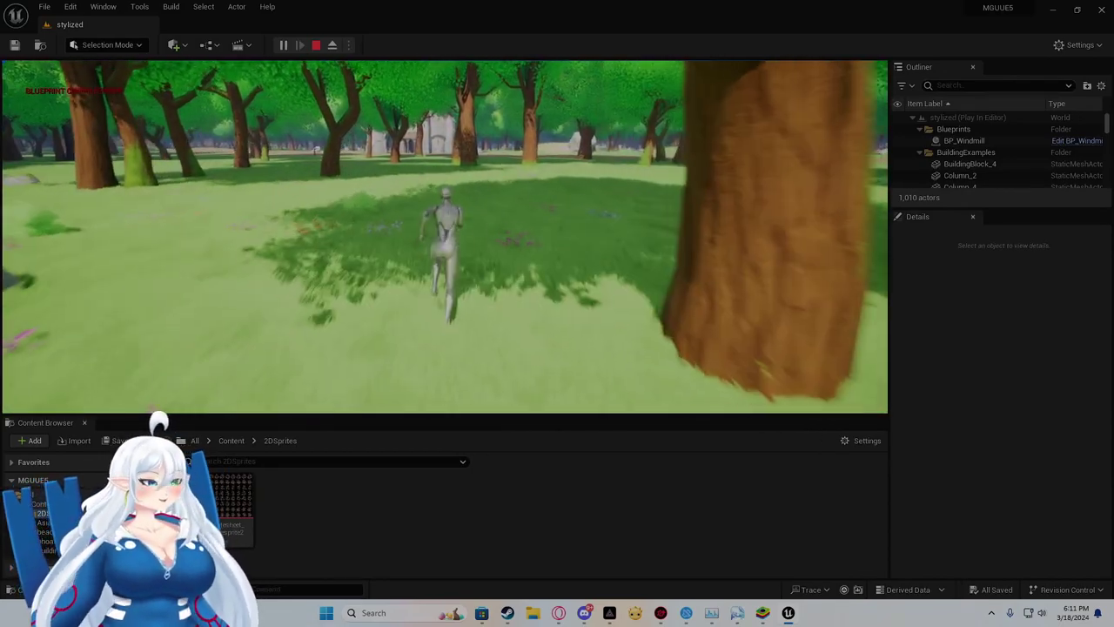
key(w)
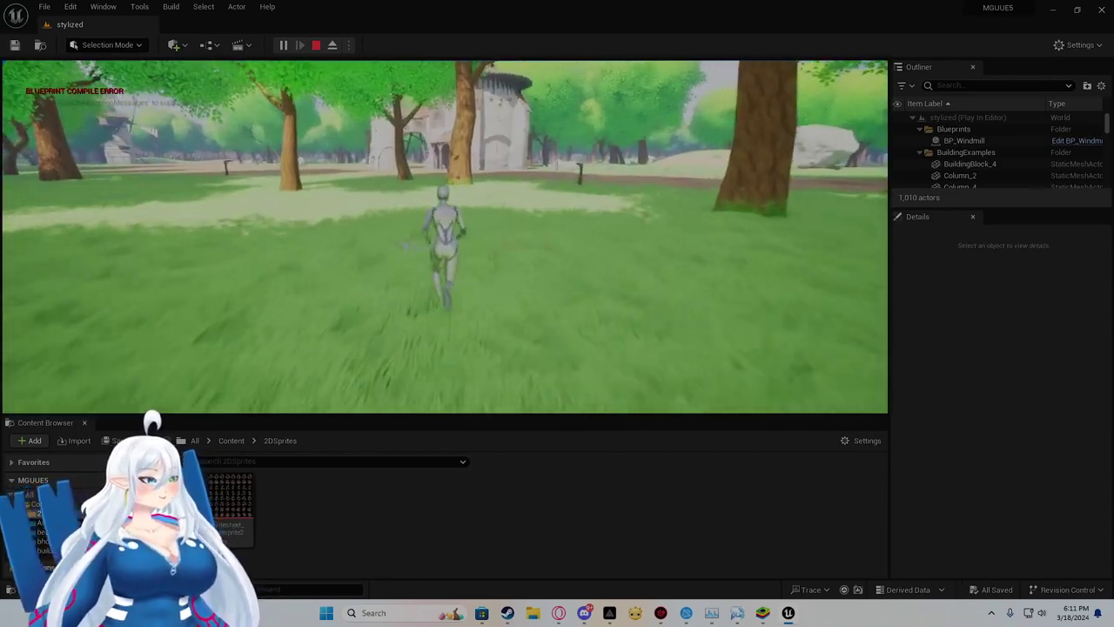
- Cross the dirt ground by the tile-roofed porch and run the character around the stone building to the grass beside the path
key(w)
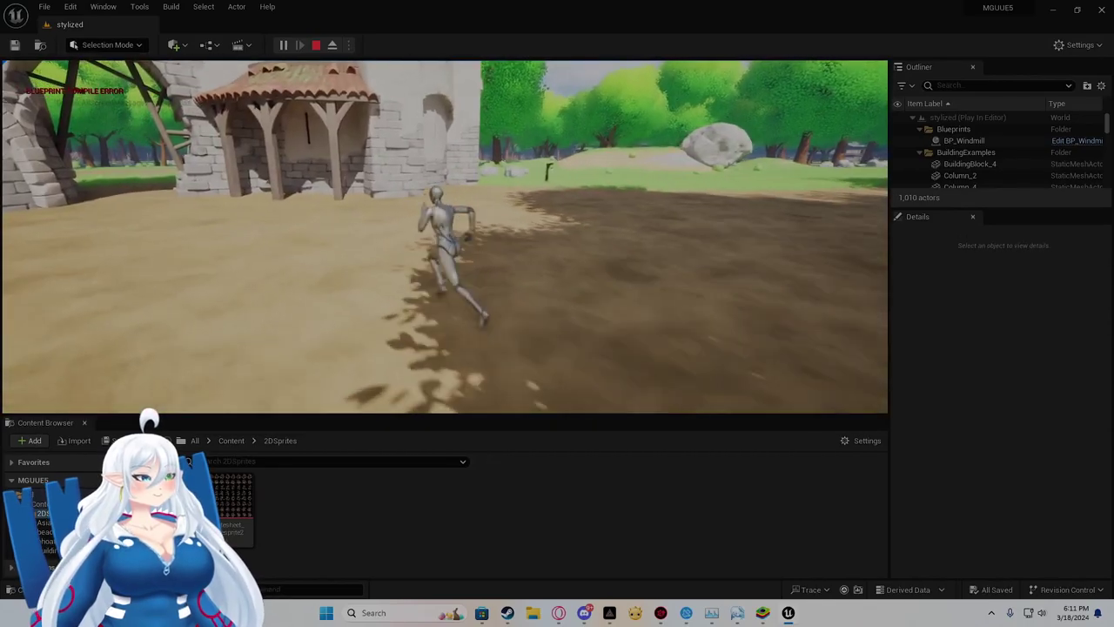
key(w)
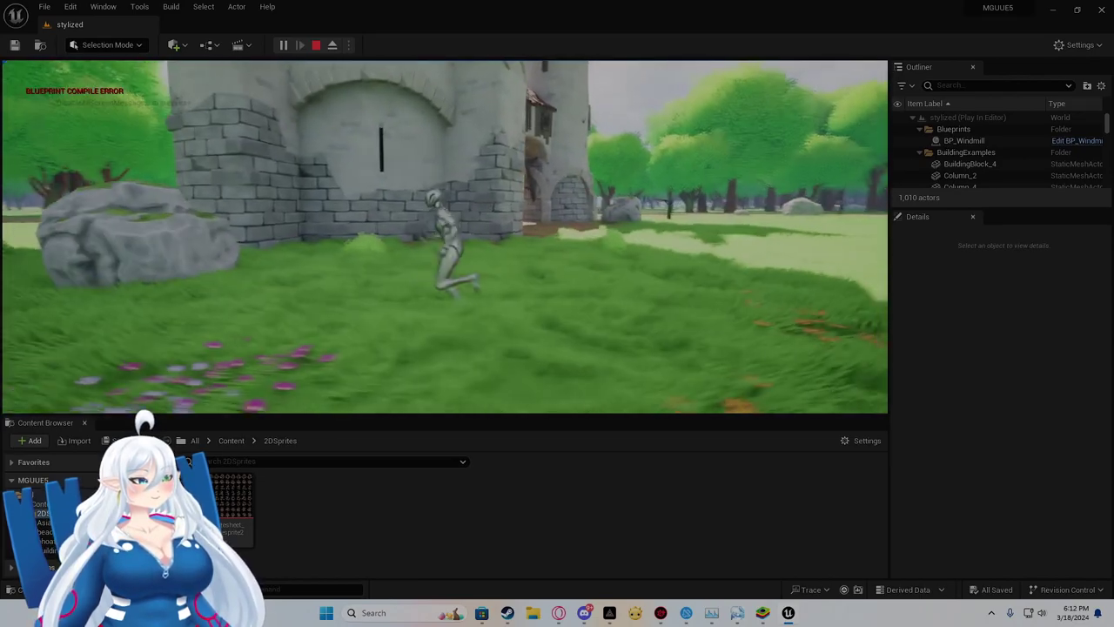
key(w)
key(w)
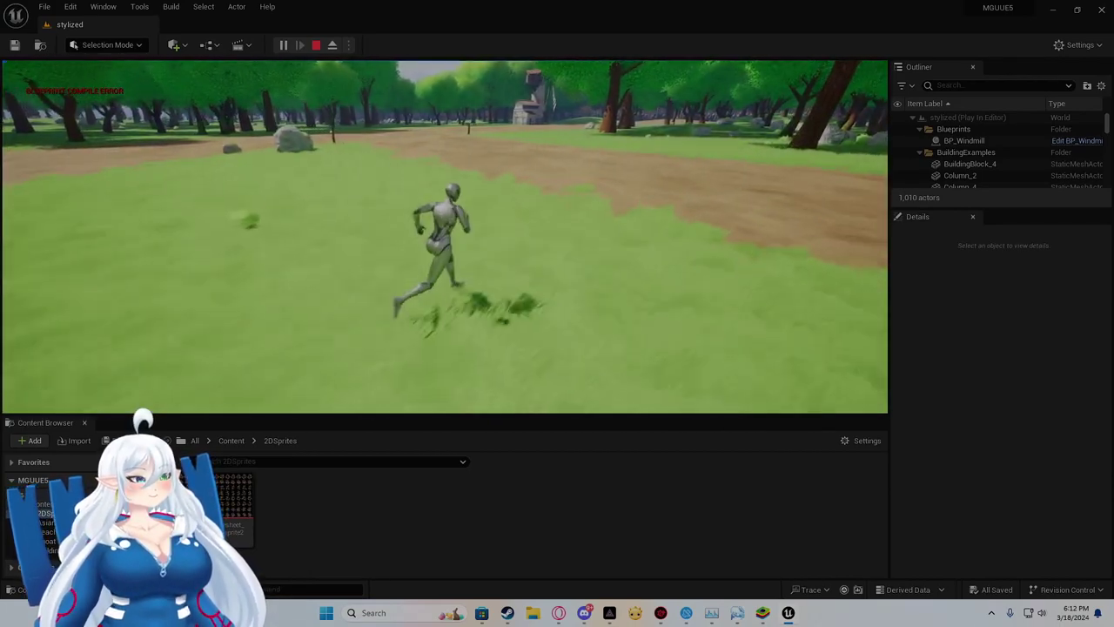
- Run the character along the dirt path to the stone building with wooden supports, circle its base and stop on the shaded dirt
key(w)
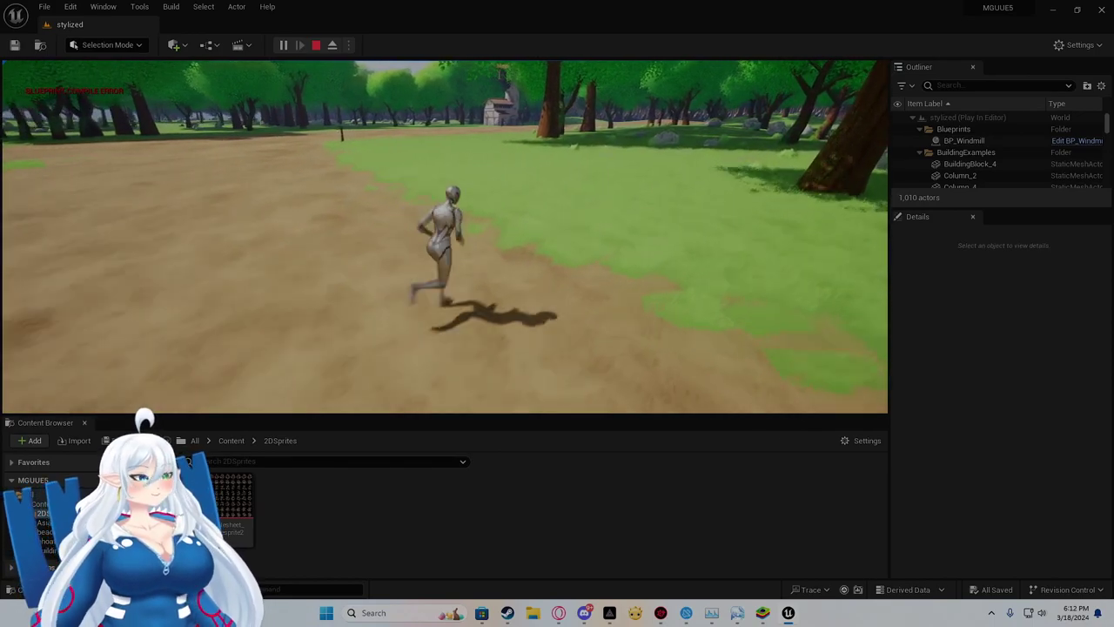
key(w)
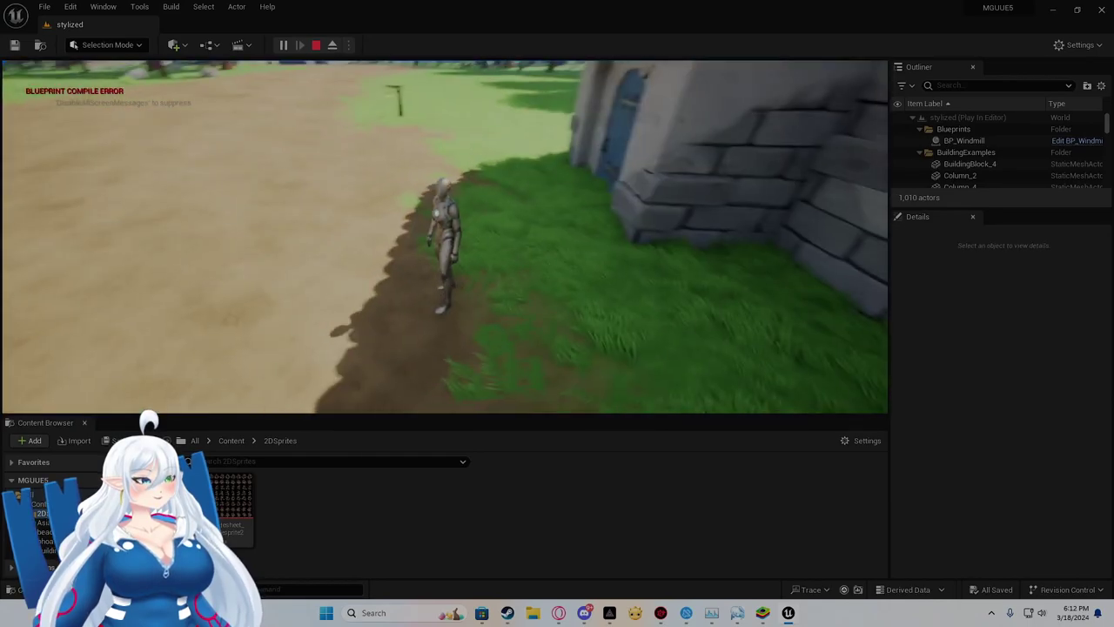
key(d)
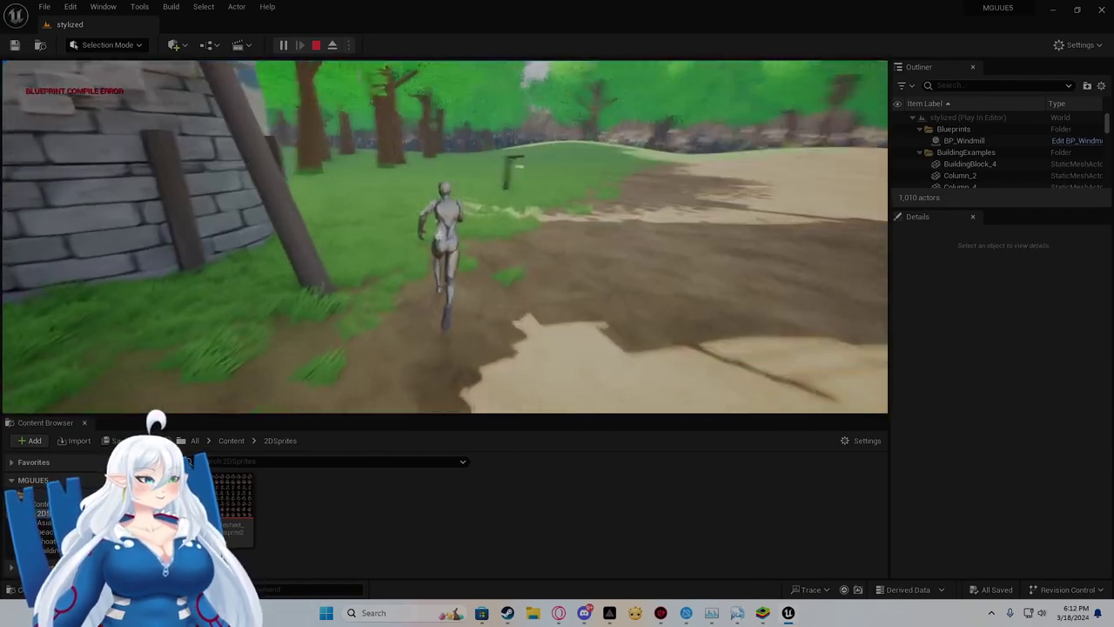
key(w)
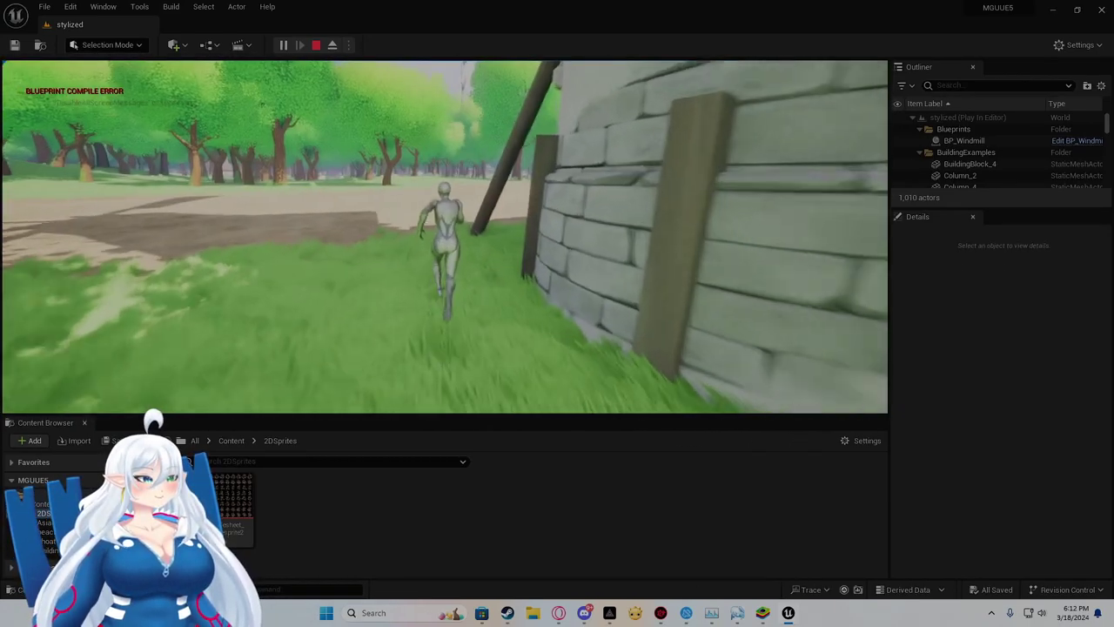
key(w)
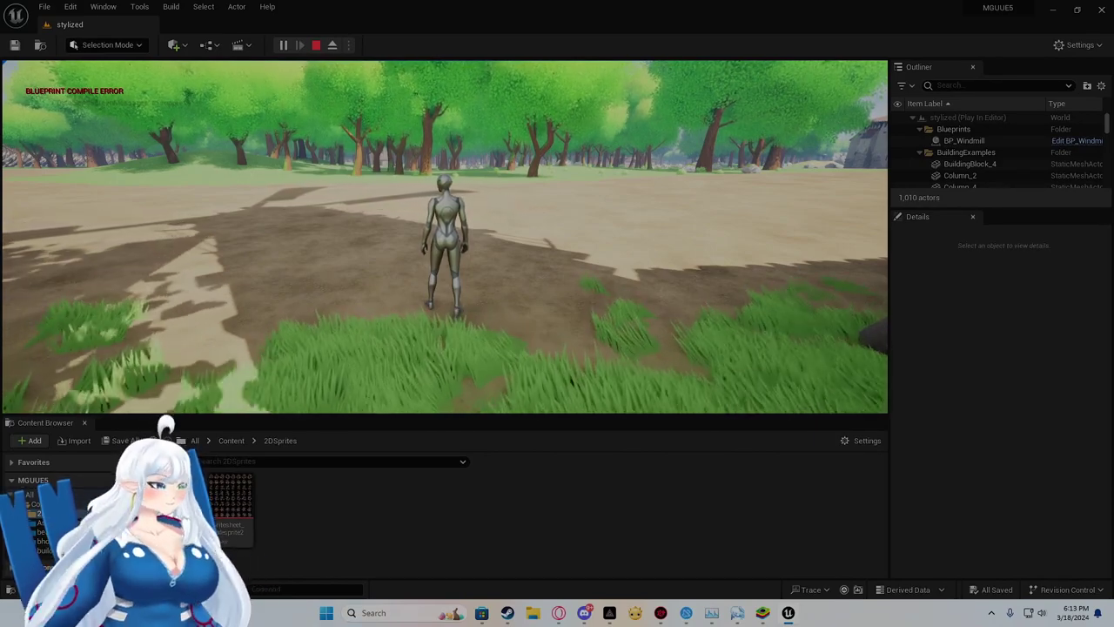
- Walk the character forward over the shaded dirt ground and run into the woods among the flower patches
key(w)
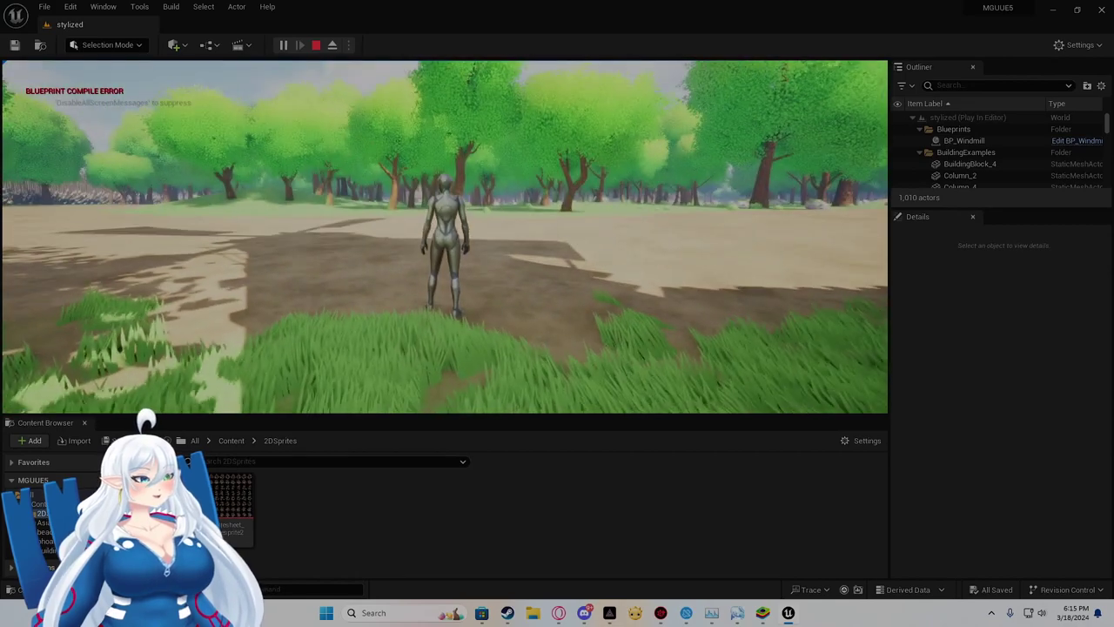
key(w)
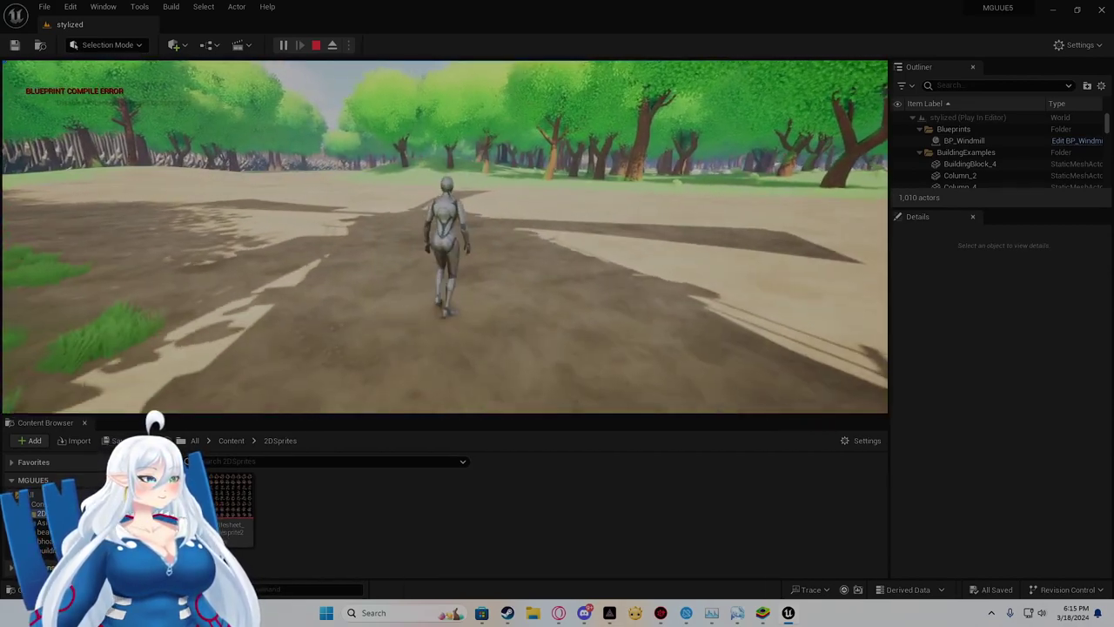
key(w)
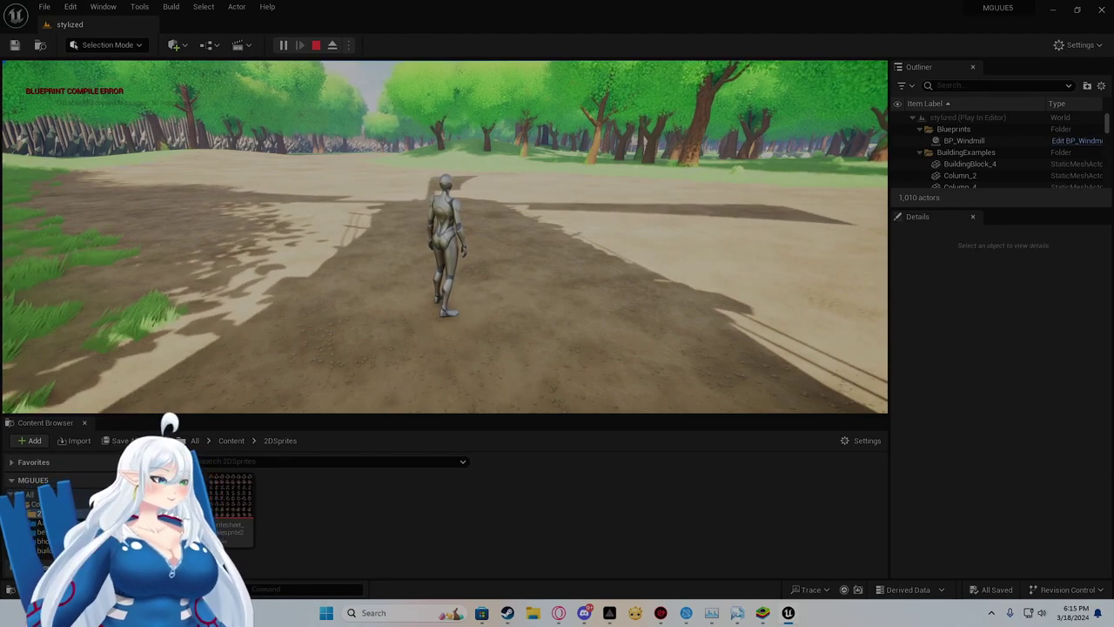
key(w)
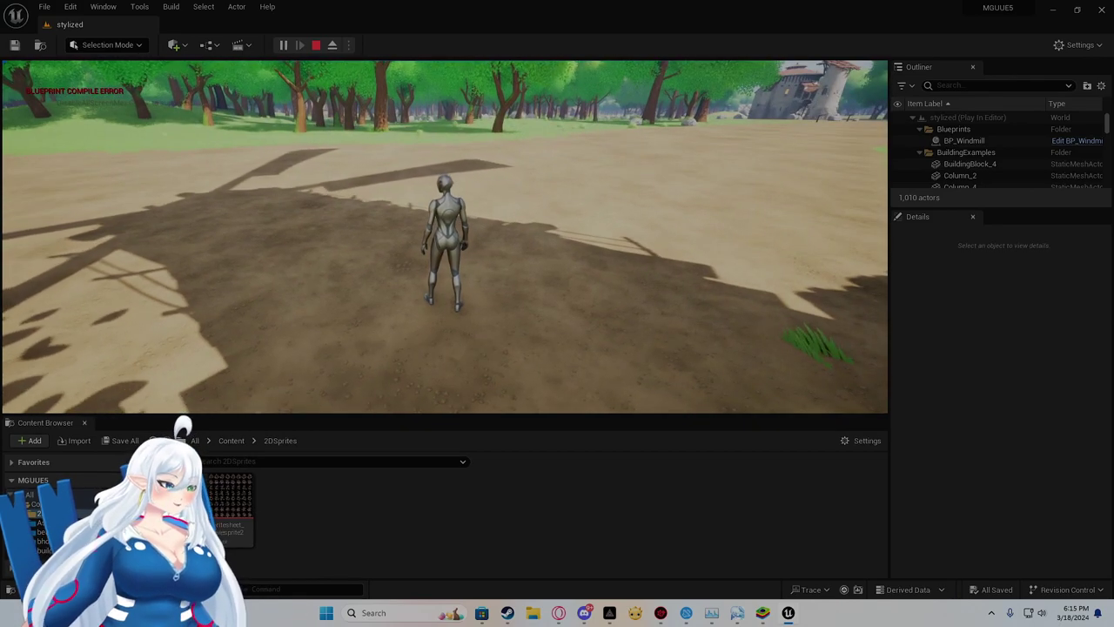
key(w)
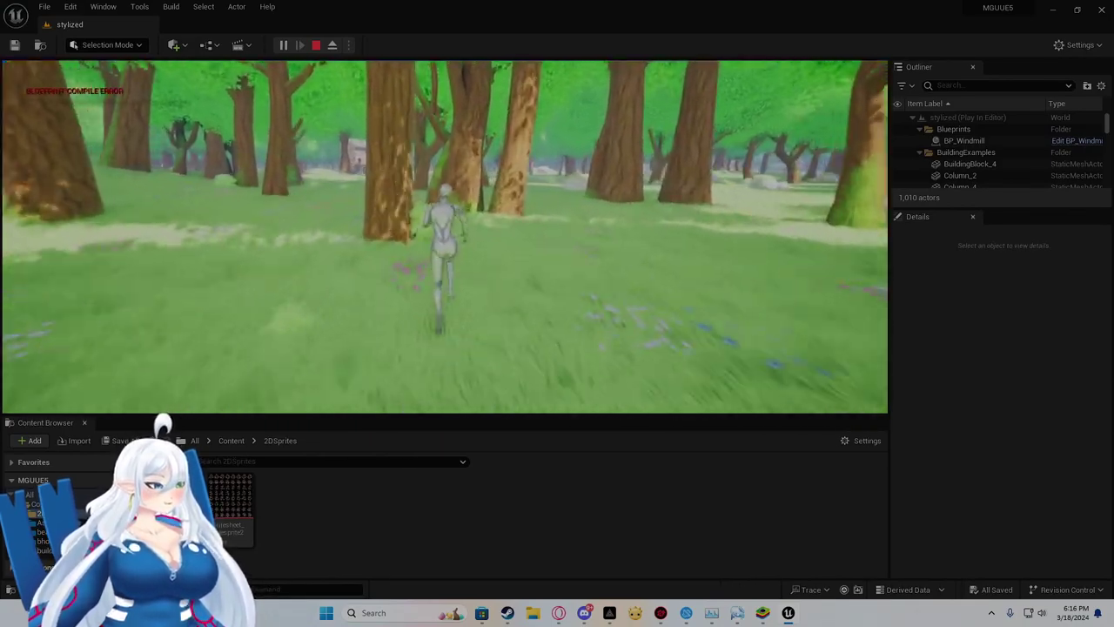
- Run the character to the timber-framed house, pass along its windowed wall to the grass beyond, and end the play session
key(w)
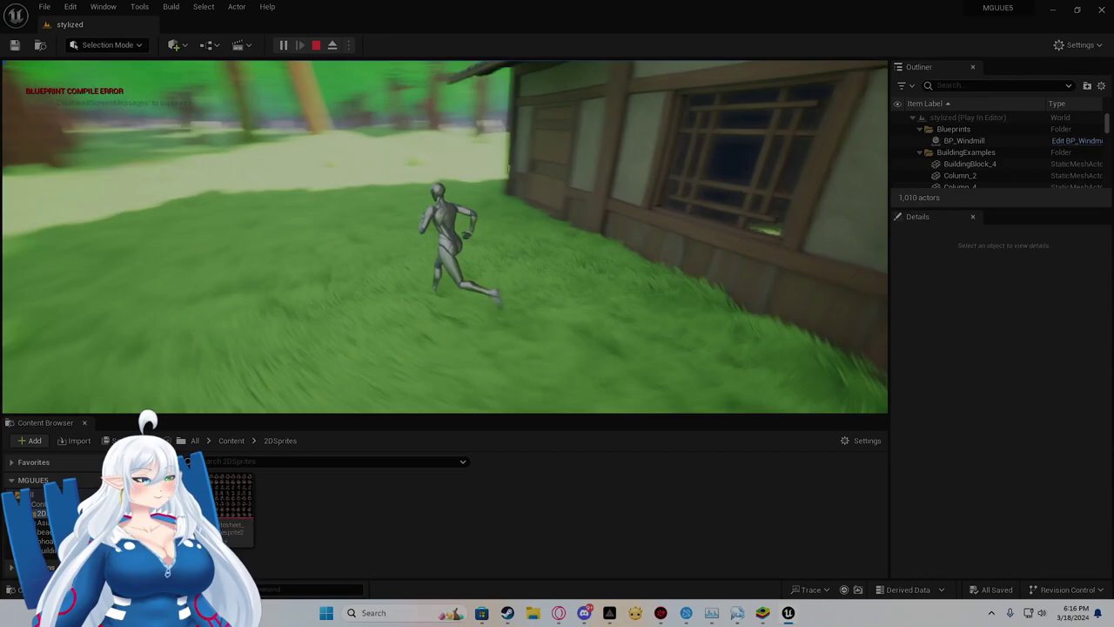
key(d)
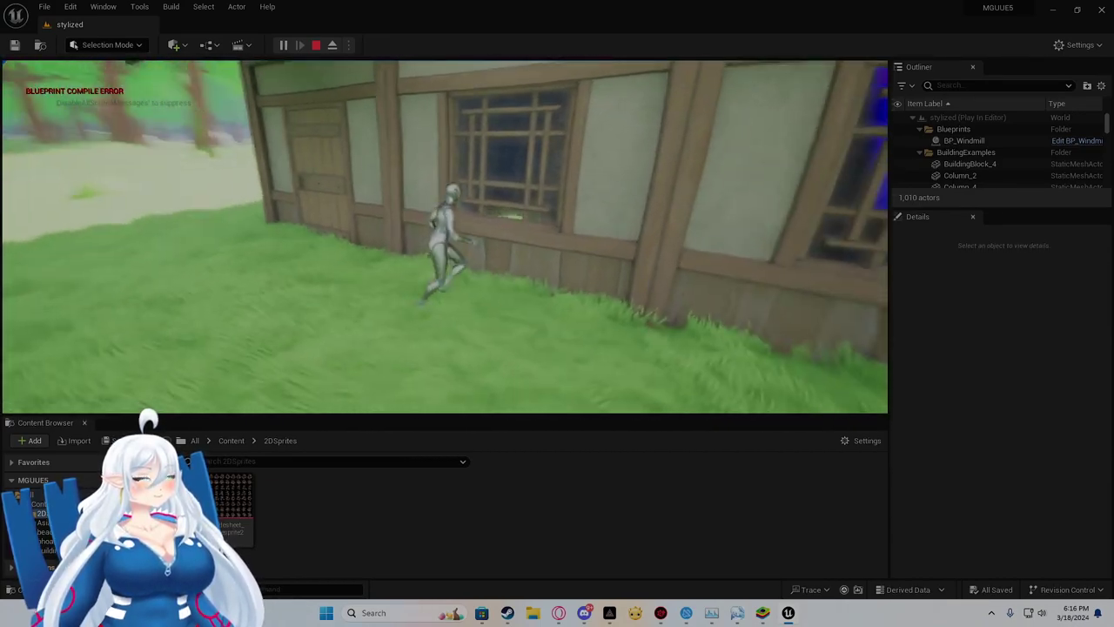
key(w)
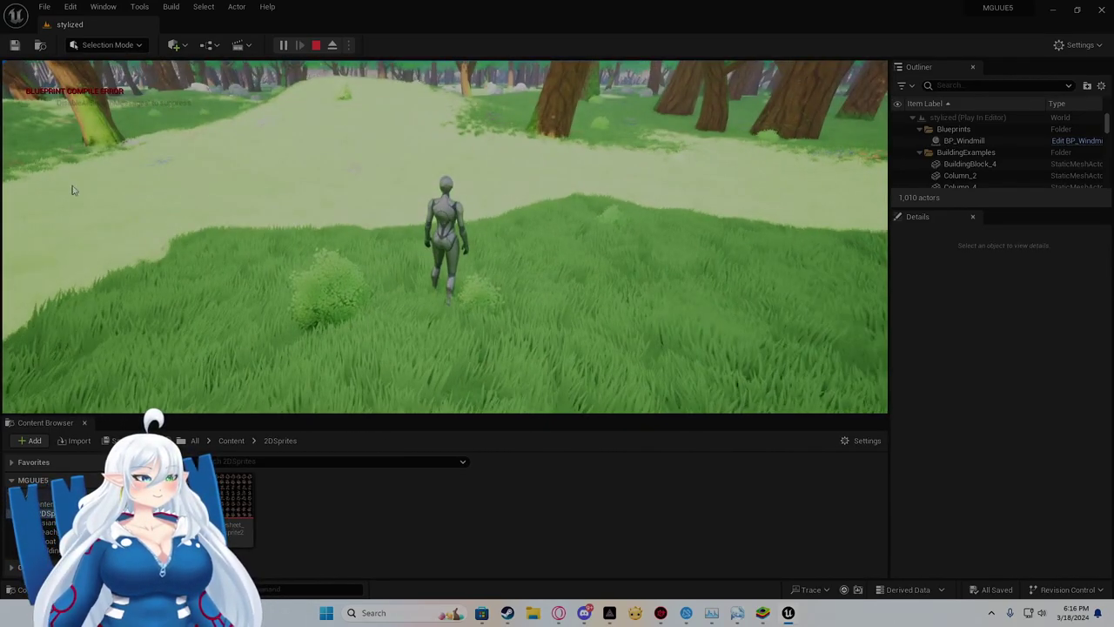
key(Escape)
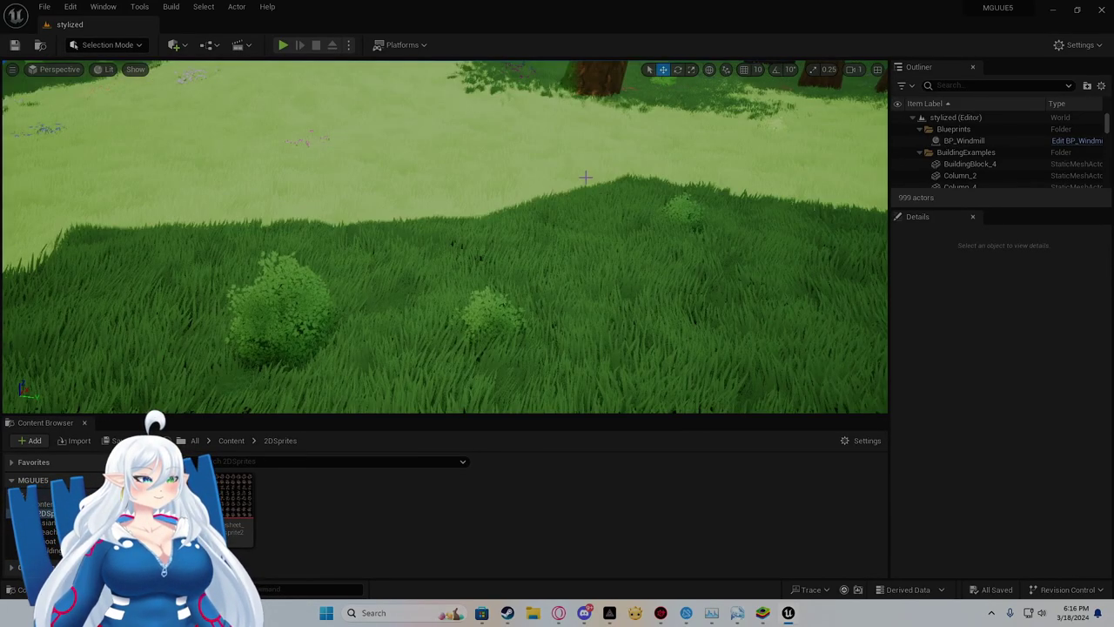
- Select the Landscape and examine the whole island from above, including the lake, dirt paths, buildings, forest and coast with the ship
click(546, 185)
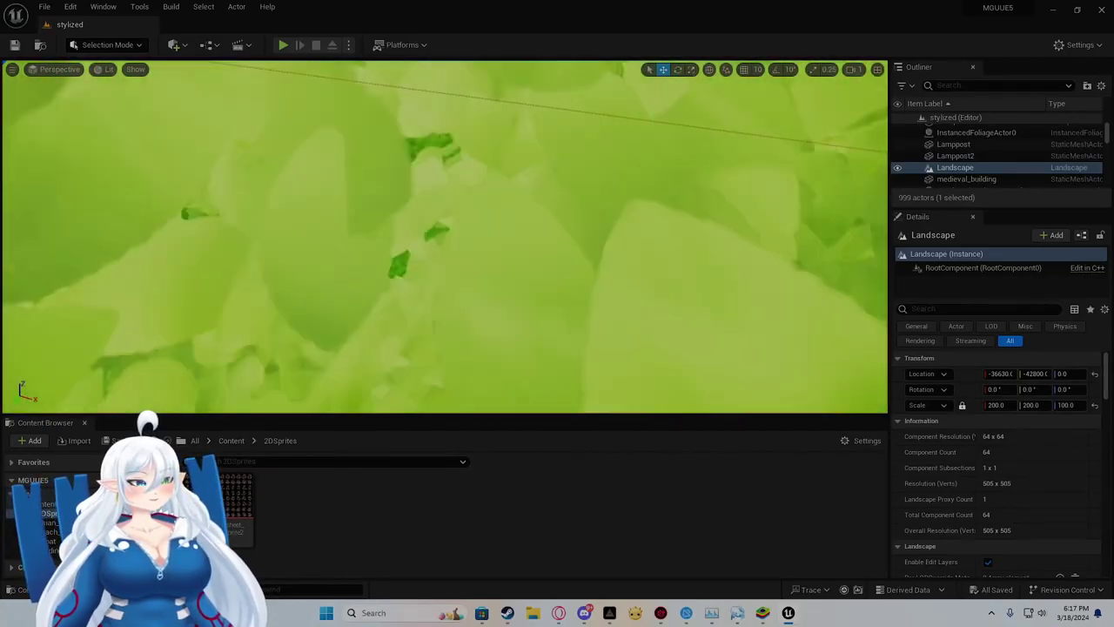
key(w)
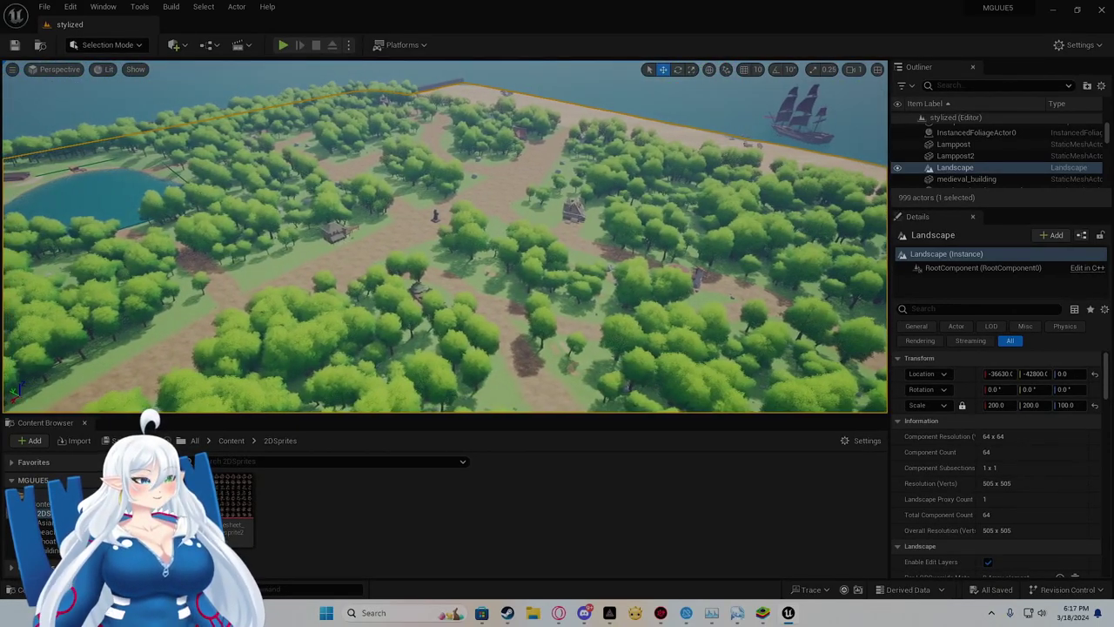
right_drag(445, 236, 609, 236)
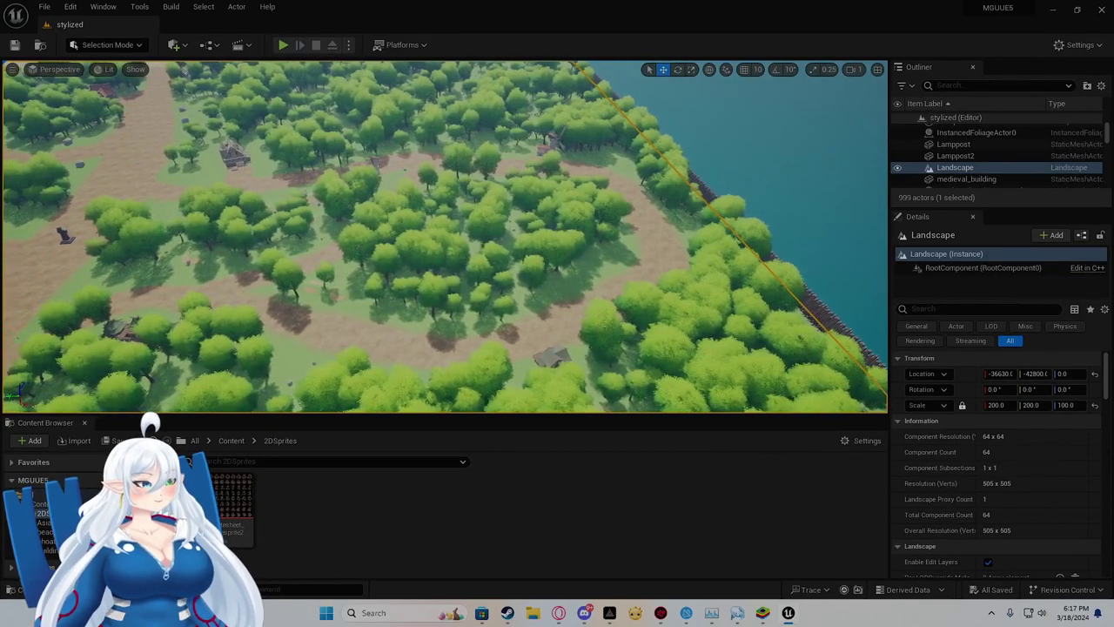
right_drag(444, 236, 79, 199)
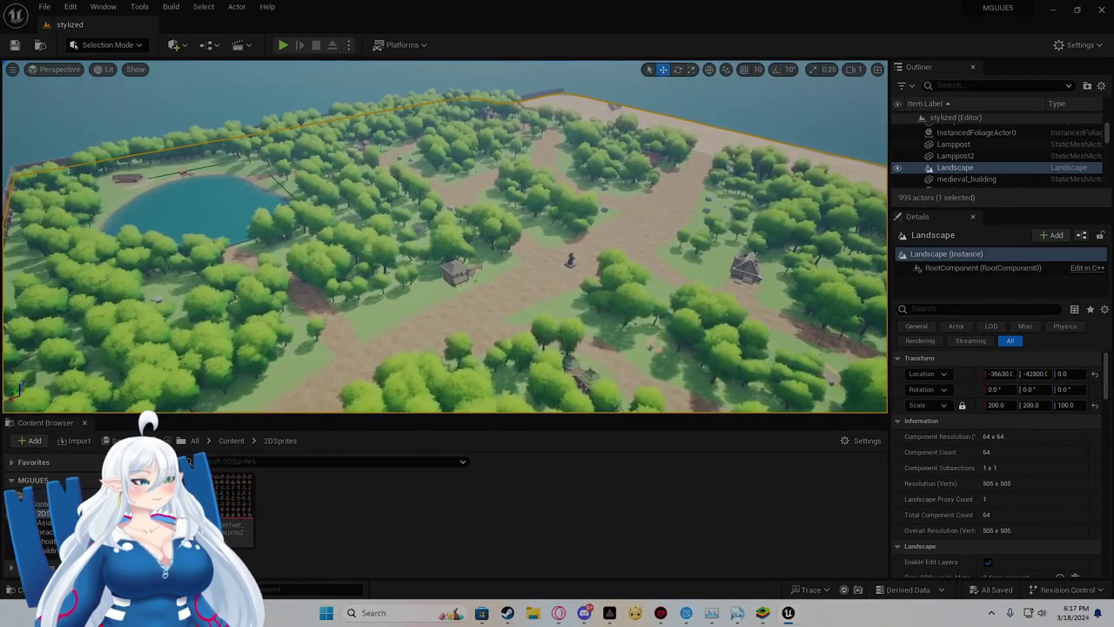
right_drag(78, 200, 372, 261)
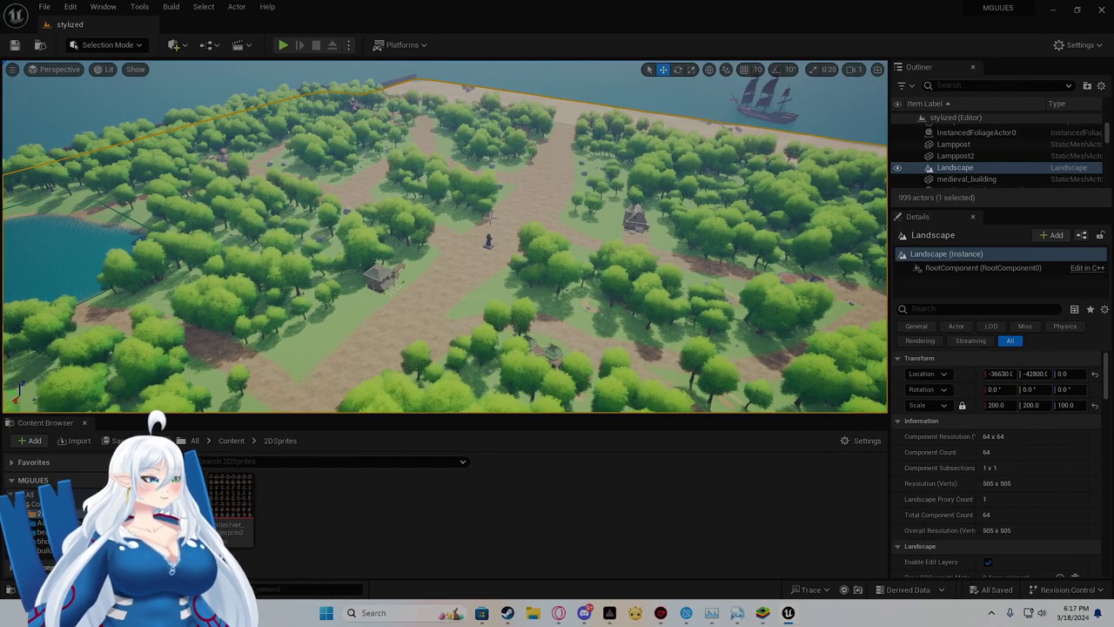
right_drag(497, 216, 461, 222)
right_drag(627, 236, 748, 244)
right_drag(670, 237, 548, 175)
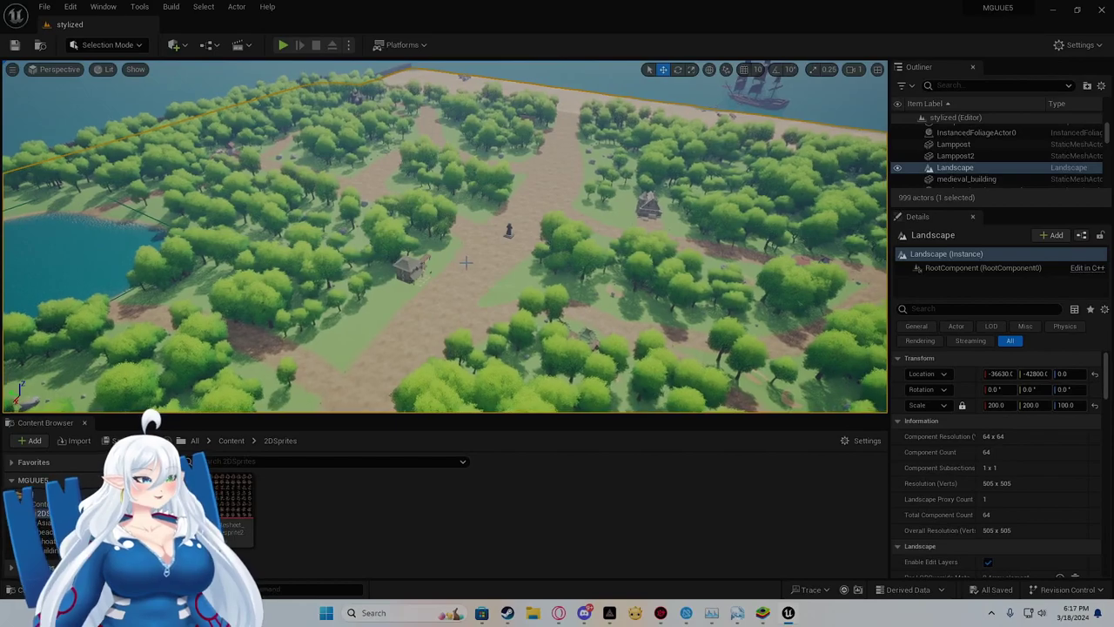
right_drag(549, 174, 430, 171)
key(a)
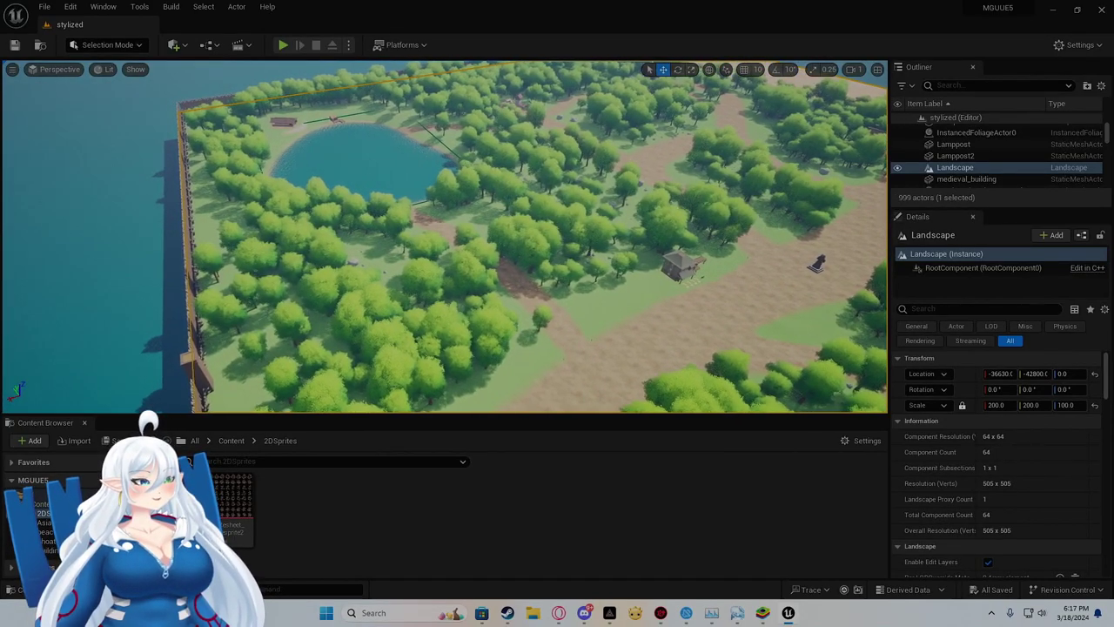
right_drag(430, 171, 527, 153)
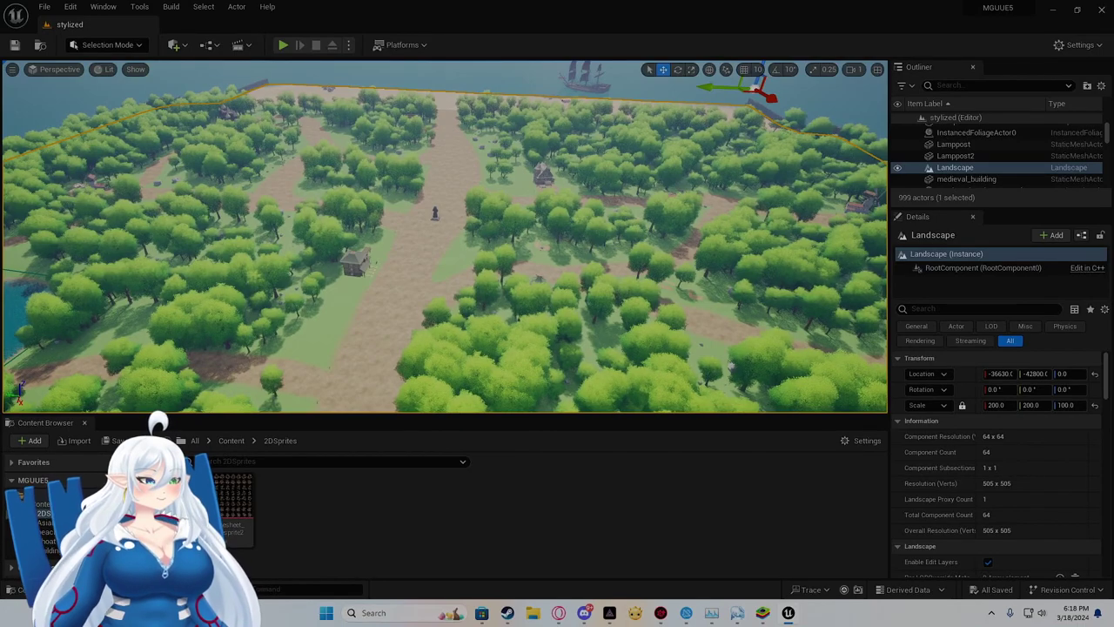
- Examine the island's central dirt path, forest and lake from above, leaving the Landscape selected
click(470, 81)
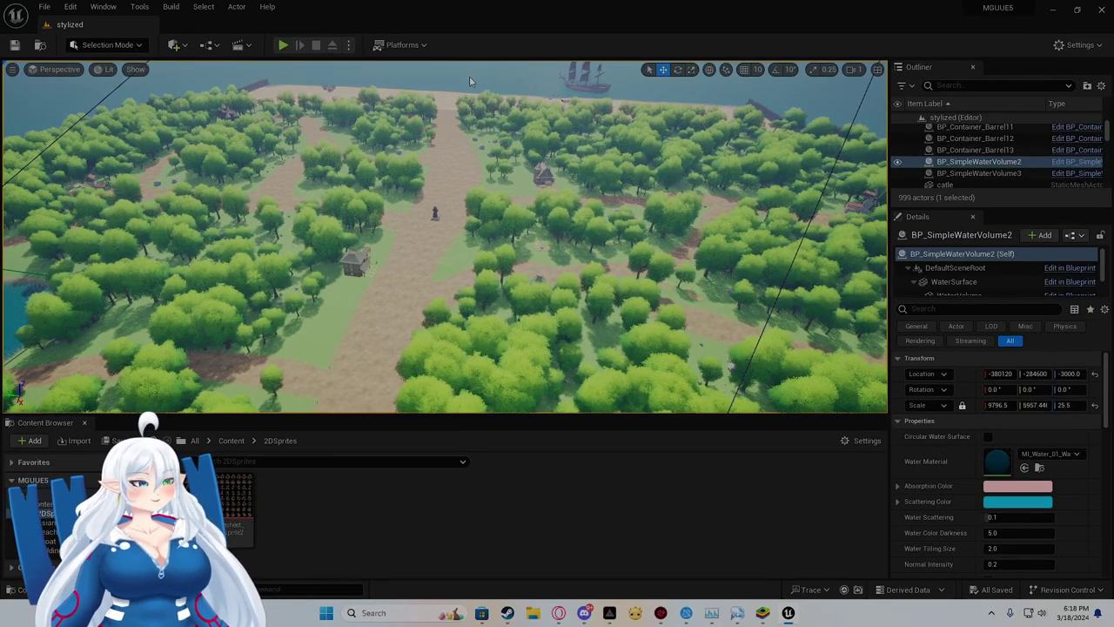
right_drag(470, 76, 441, 147)
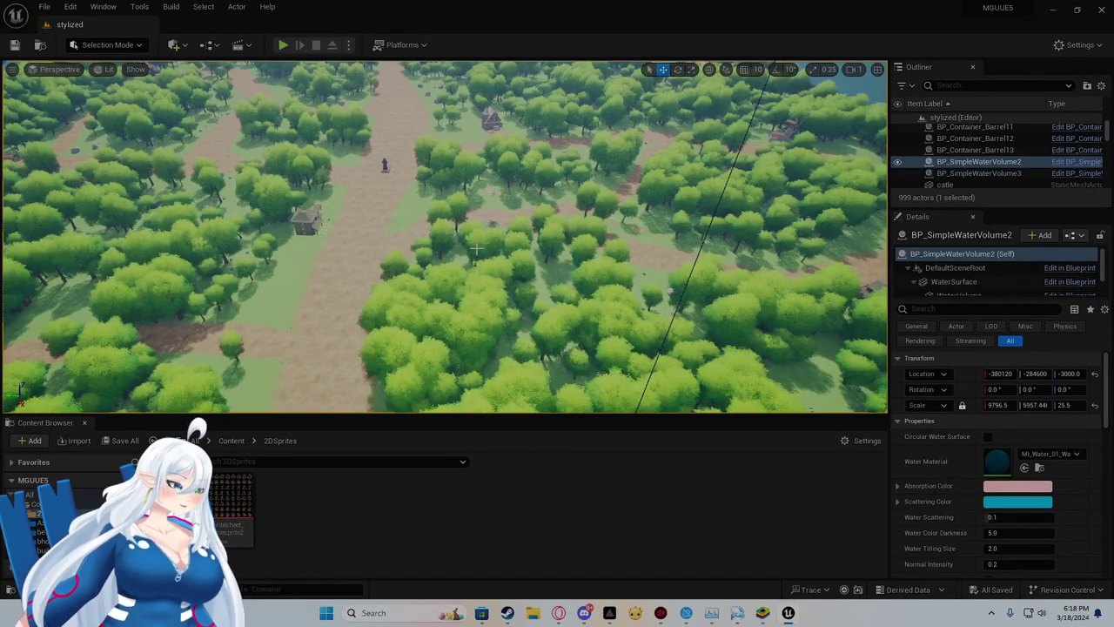
right_click(378, 228)
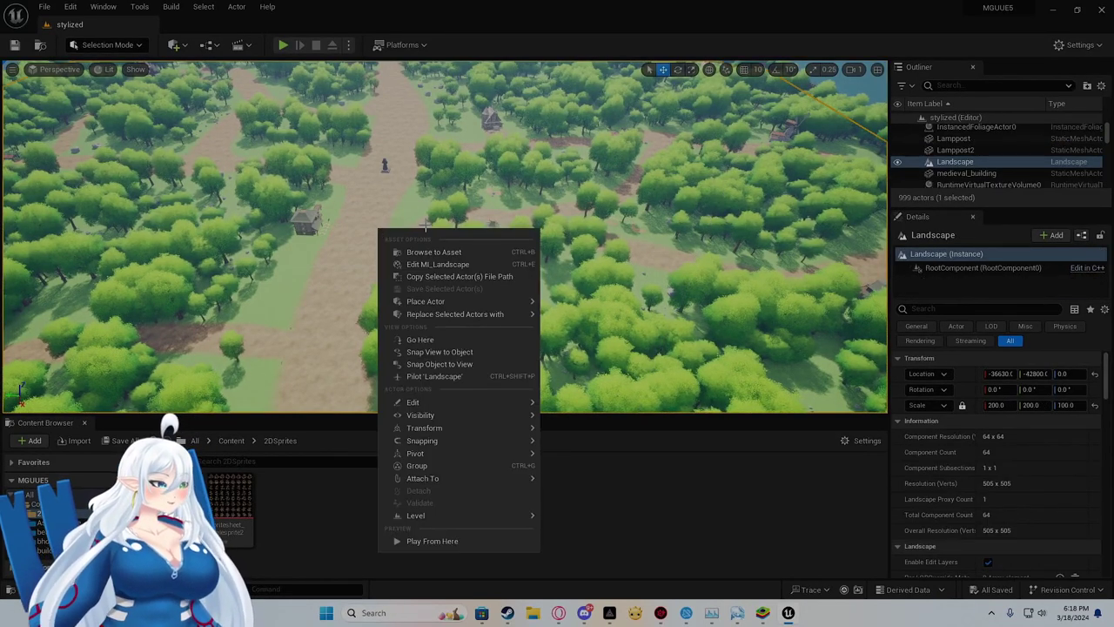
click(473, 252)
right_drag(473, 252, 396, 232)
click(226, 503)
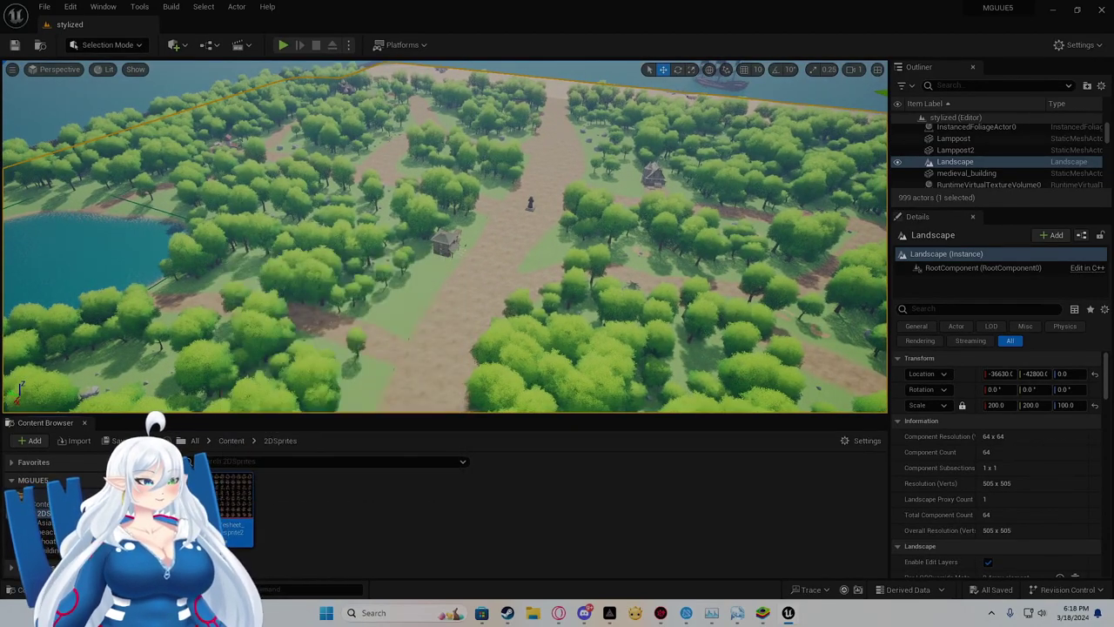
click(178, 503)
right_click(228, 514)
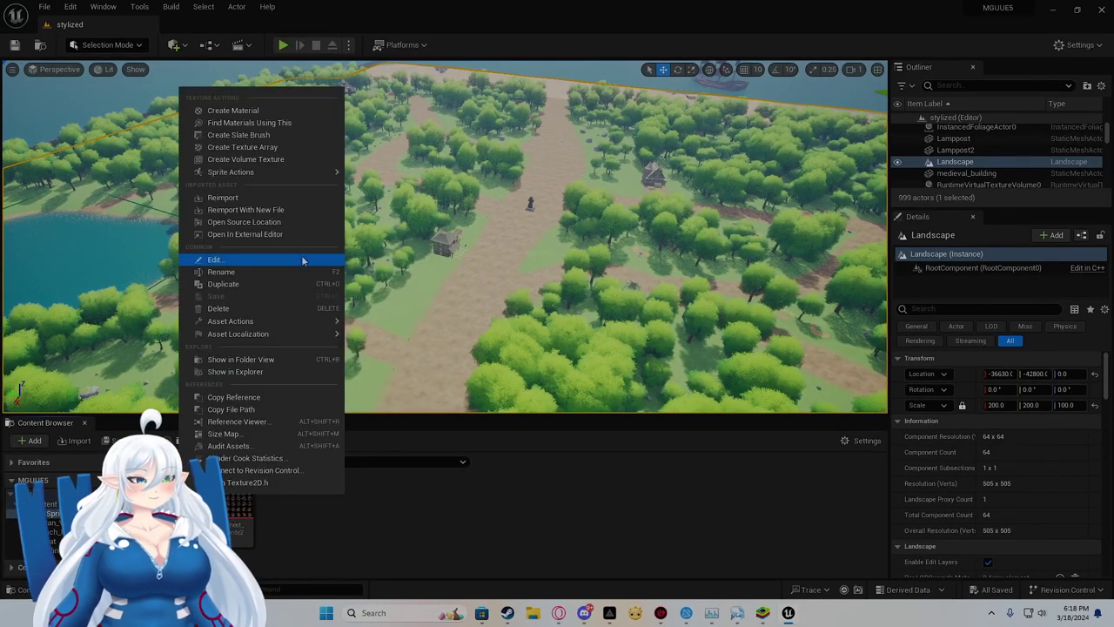
click(289, 361)
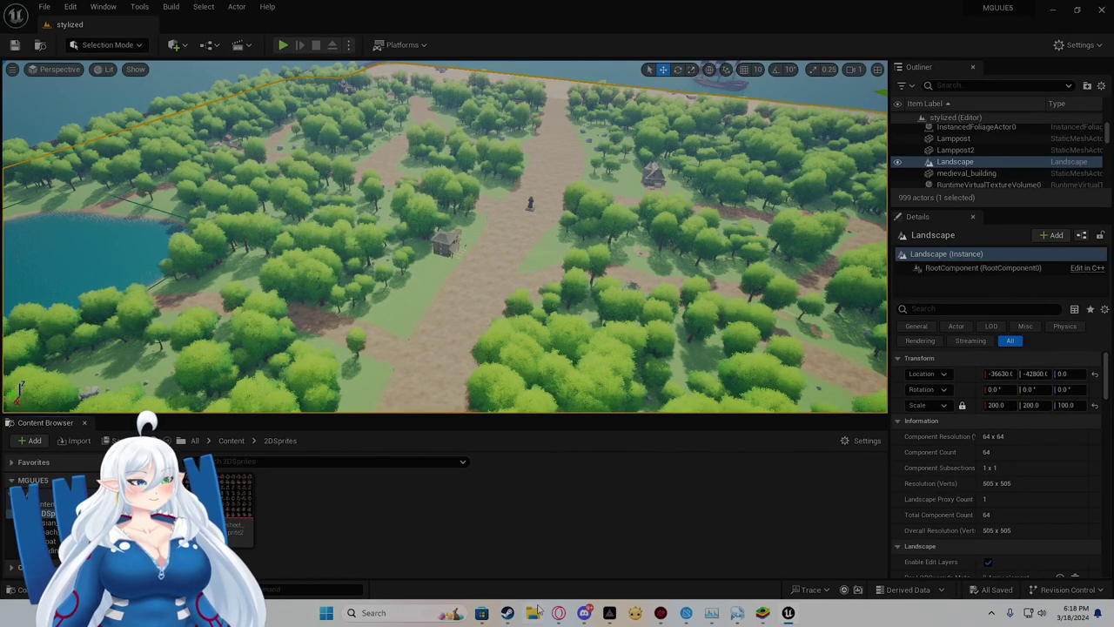
- Open spritesheet_player.png from File Explorer in the image viewer and examine the player character's walking frames up close
key(super+e)
drag(597, 181, 854, 185)
drag(563, 204, 1113, 272)
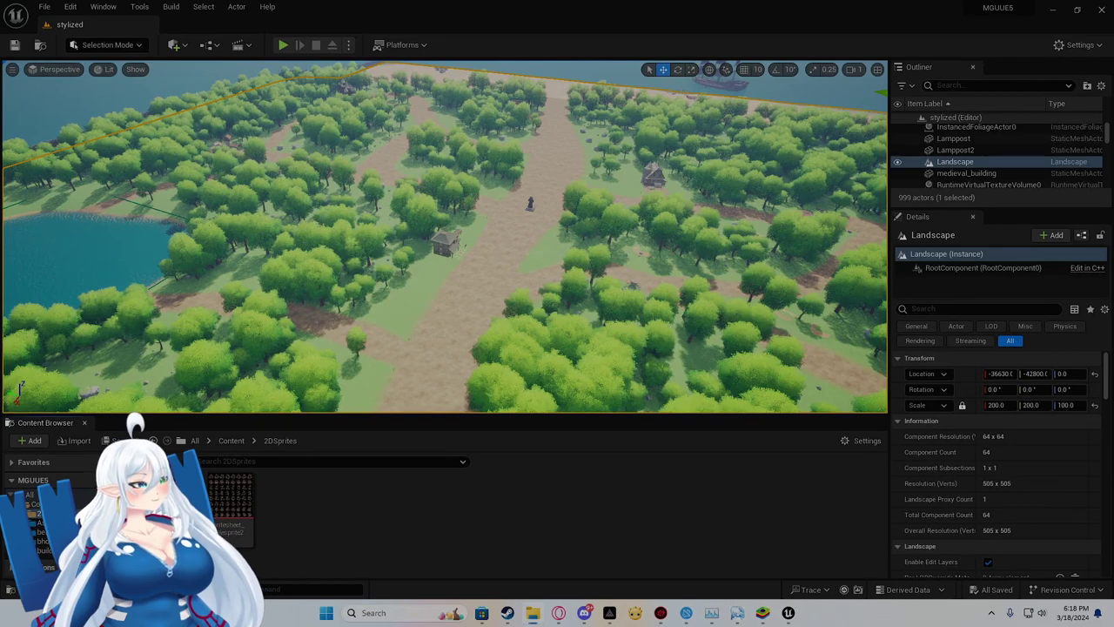
key(Return)
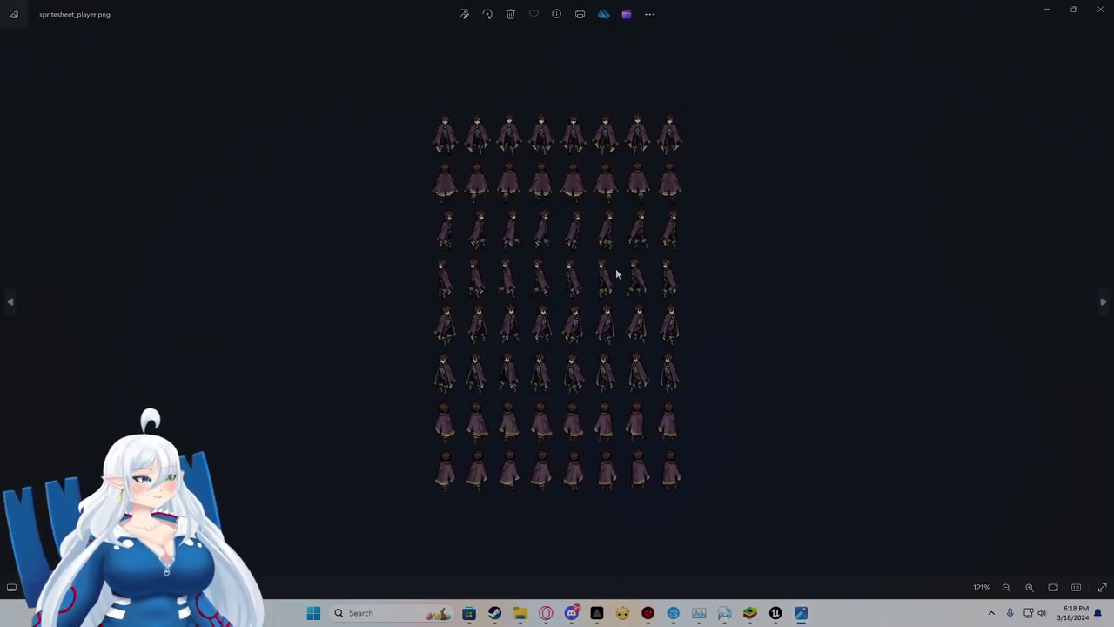
scroll(611, 278, up, 3)
scroll(608, 284, down, 2)
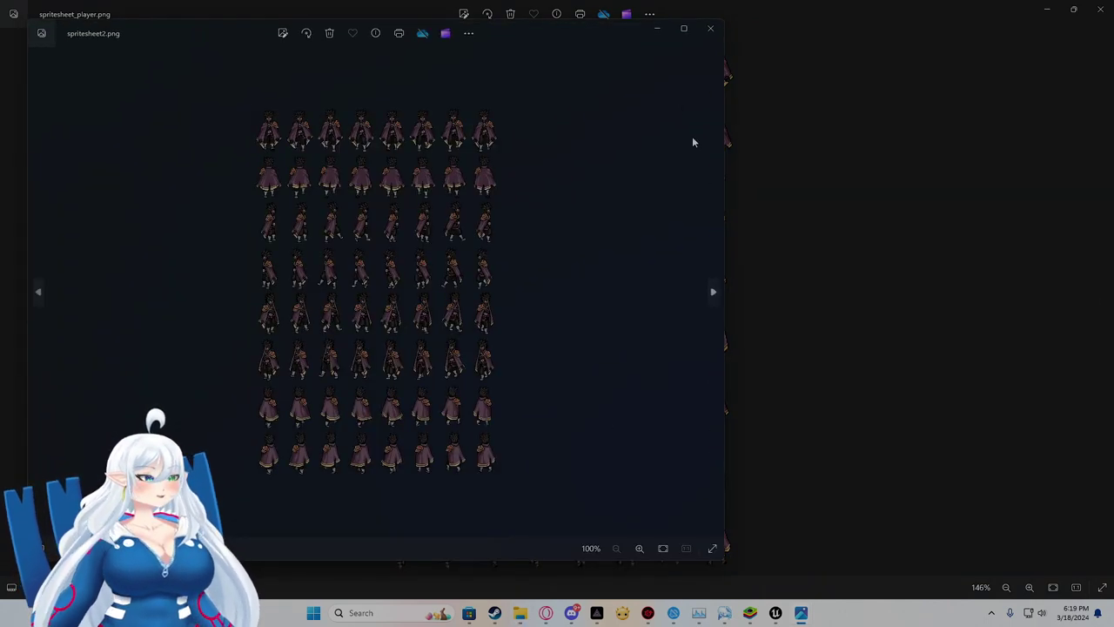
- Examine the character frames of spritesheet2.png in a maximized window and close both sprite sheet images
click(670, 28)
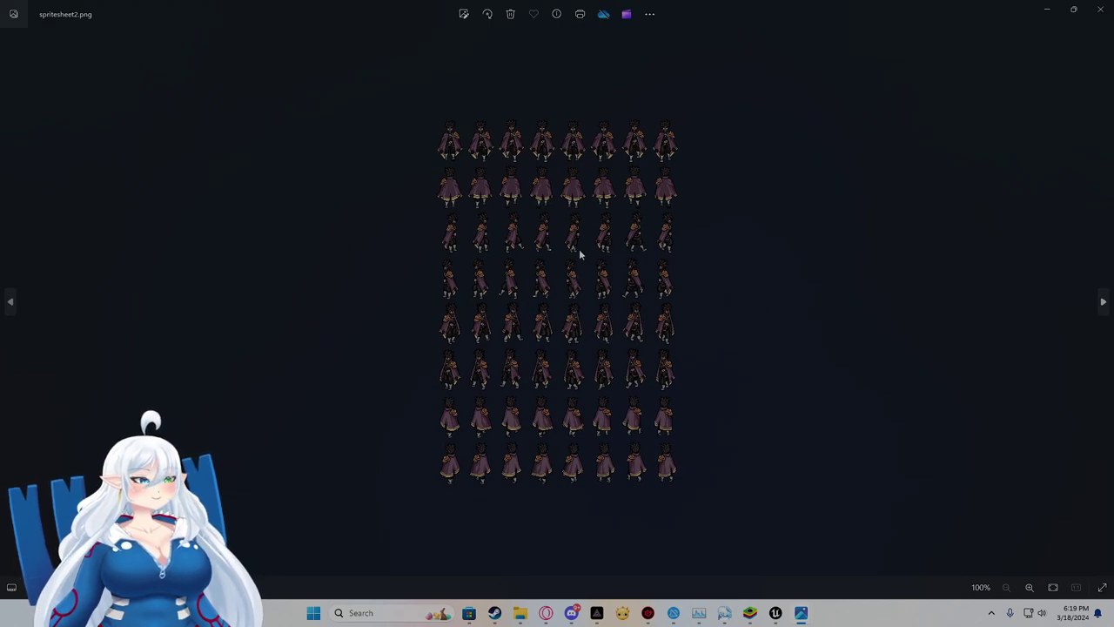
scroll(578, 254, up, 1)
scroll(576, 260, down, 1)
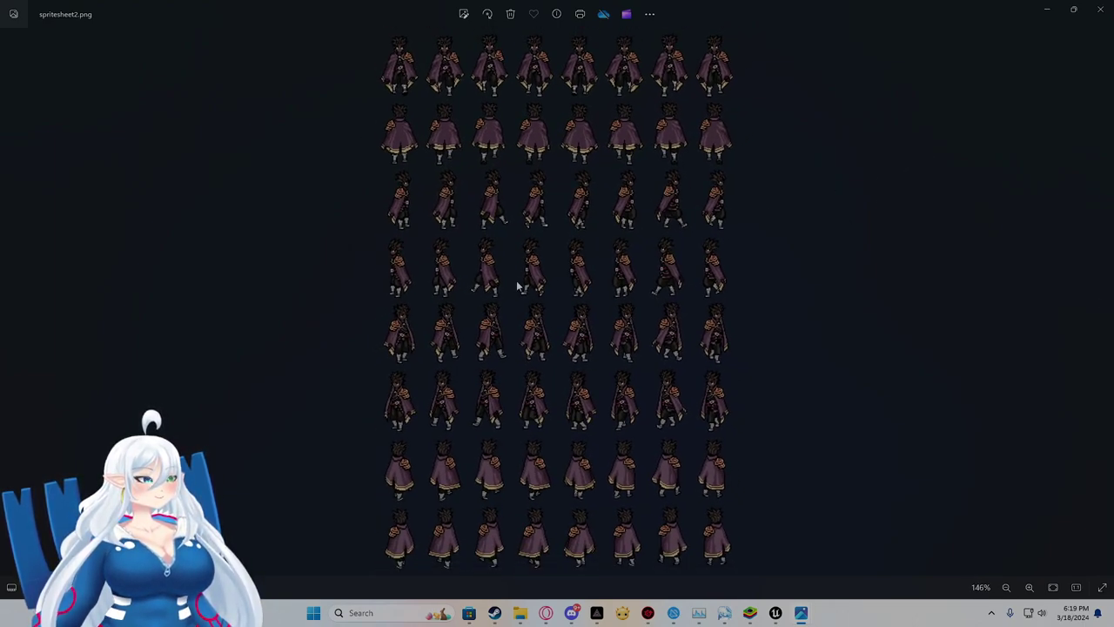
click(1091, 17)
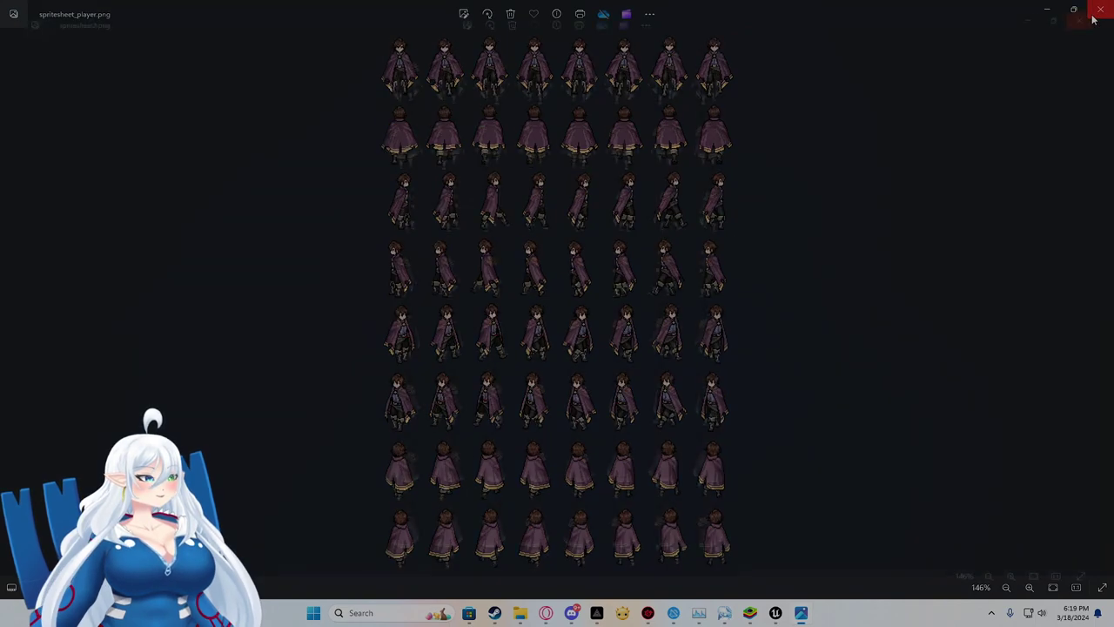
click(1092, 18)
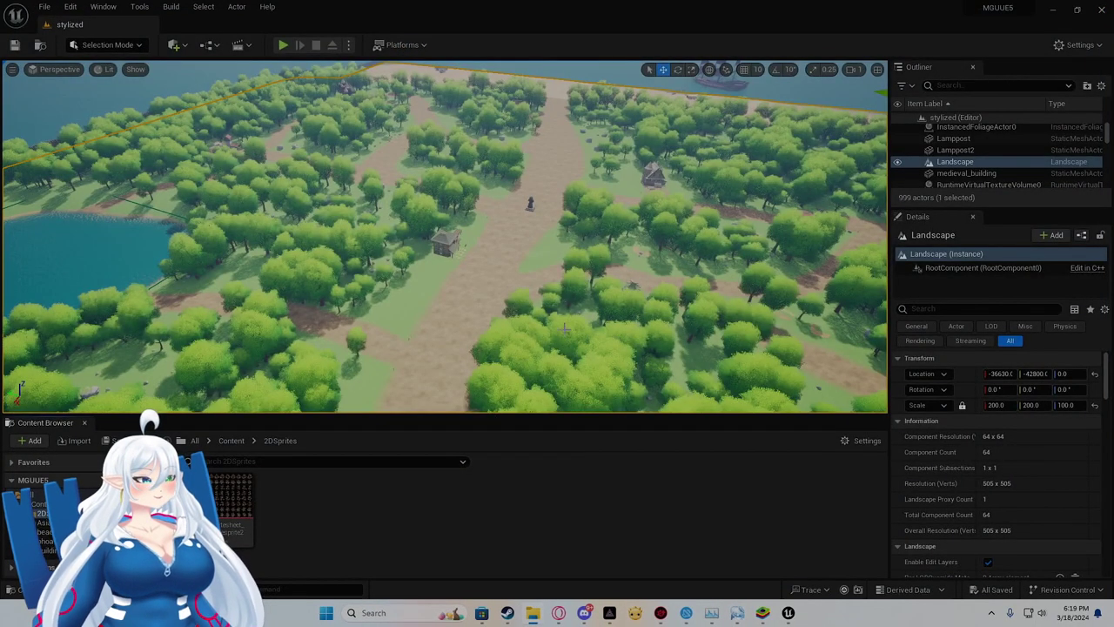
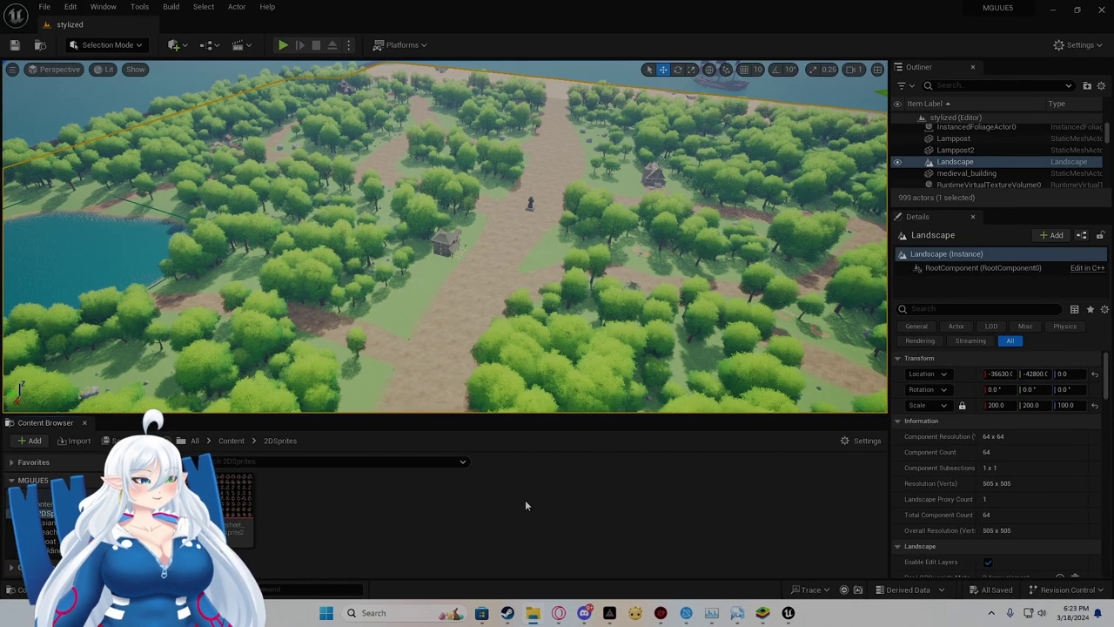
- Examine the area around the lake, the small stone building and the central dirt path from above
right_drag(475, 254, 510, 250)
scroll(446, 236, down, 3)
right_drag(574, 240, 539, 242)
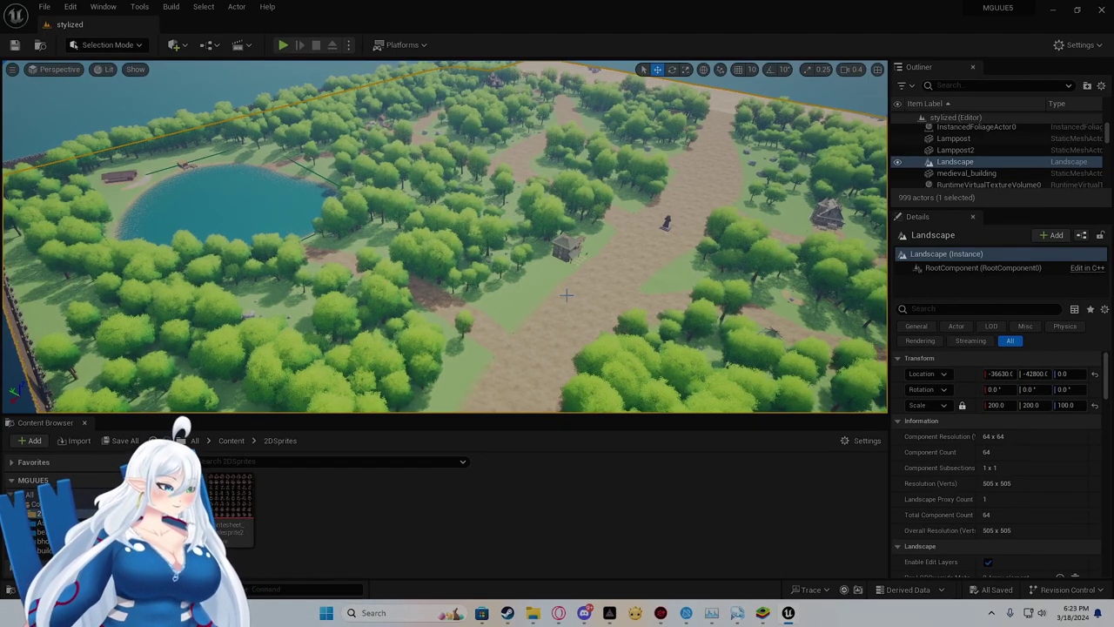
right_drag(552, 269, 827, 248)
right_drag(444, 236, 418, 309)
right_drag(400, 270, 407, 263)
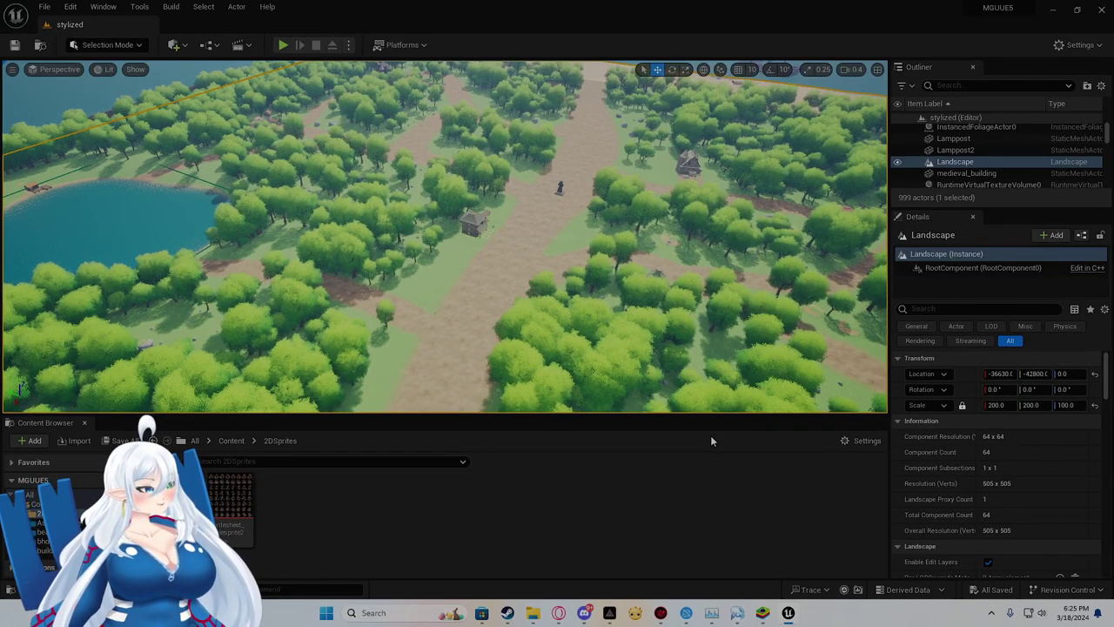
- View the island out to the beach and the ship on the sea, and clear the actor selection
mouse_move(667, 279)
right_down()
mouse_move(700, 209)
mouse_move(667, 280)
right_up()
right_click(667, 280)
click(618, 134)
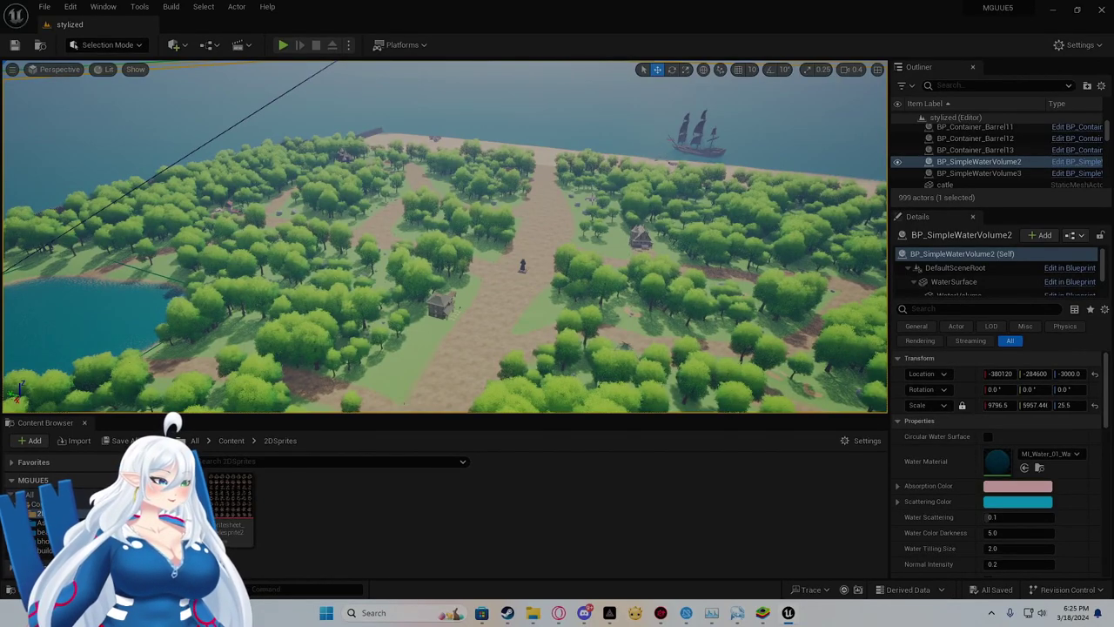
key(Escape)
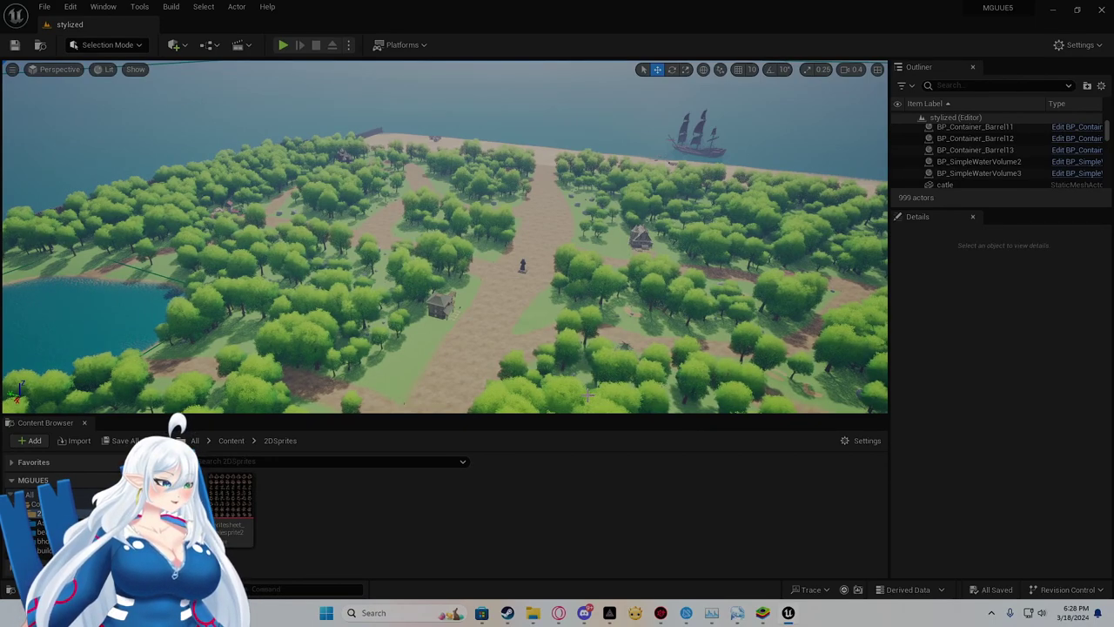
right_drag(545, 315, 679, 287)
right_drag(544, 383, 541, 309)
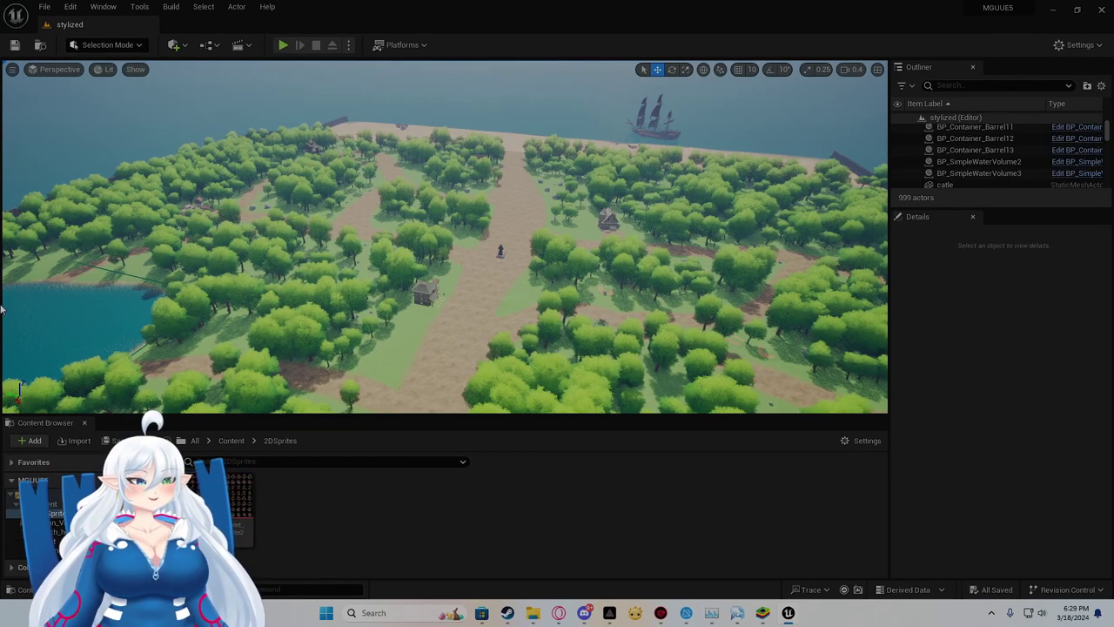
click(993, 613)
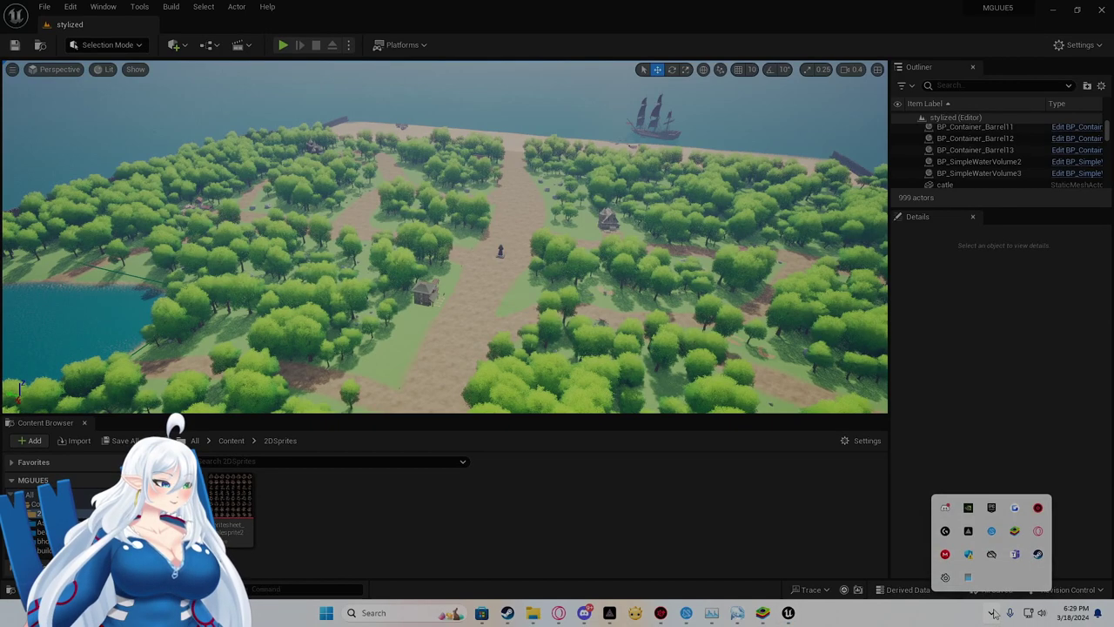
click(993, 614)
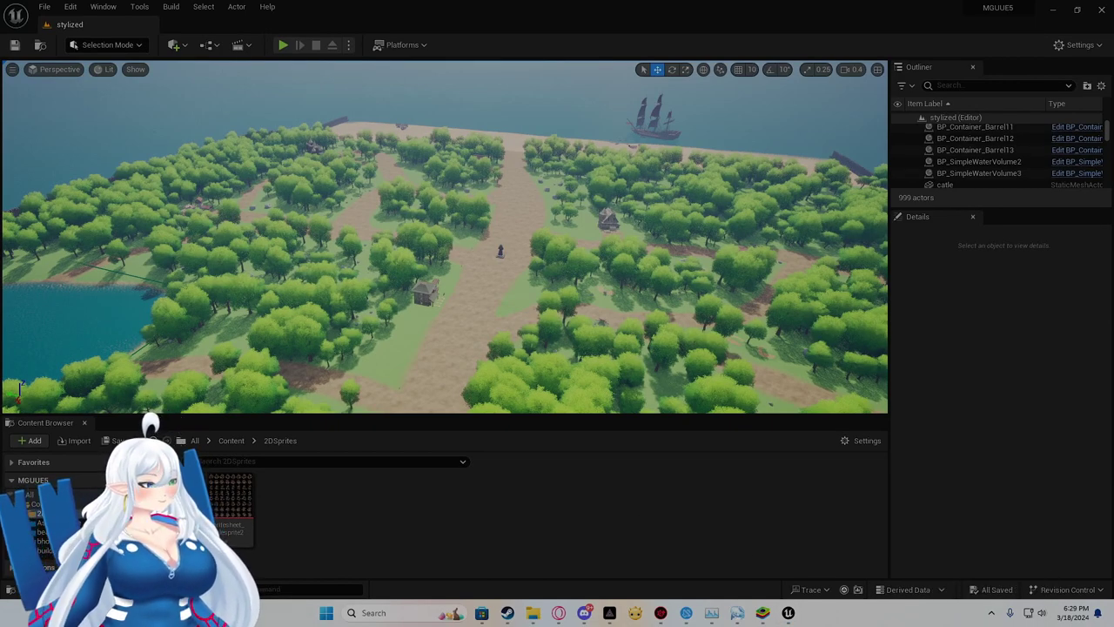